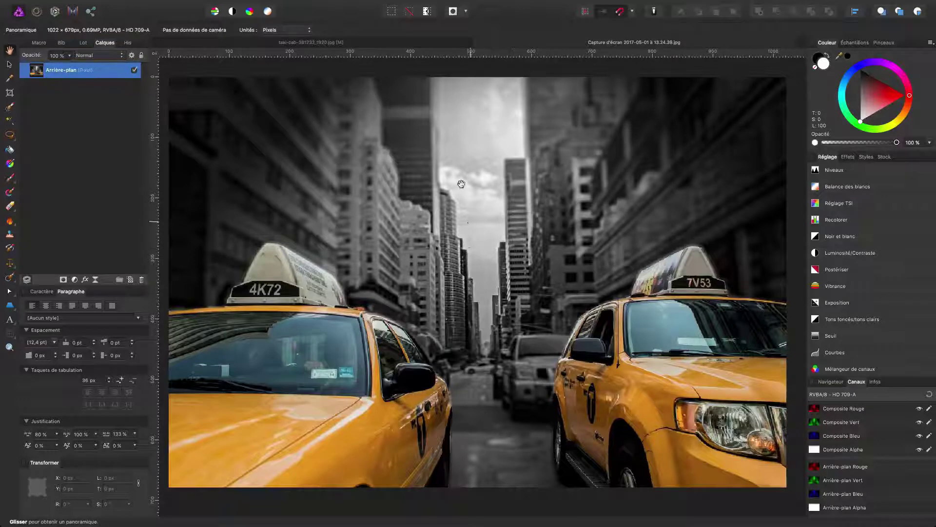
Switch to the taxi-cab-381233_1920.jpg photo, set black and white as the painting colours, and turn on the quick mask.
click(397, 42)
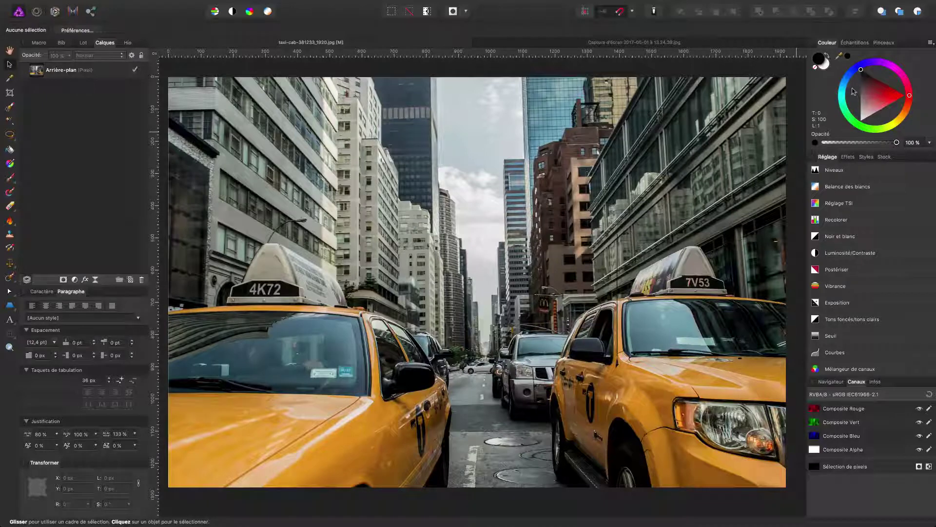
click(825, 66)
click(817, 57)
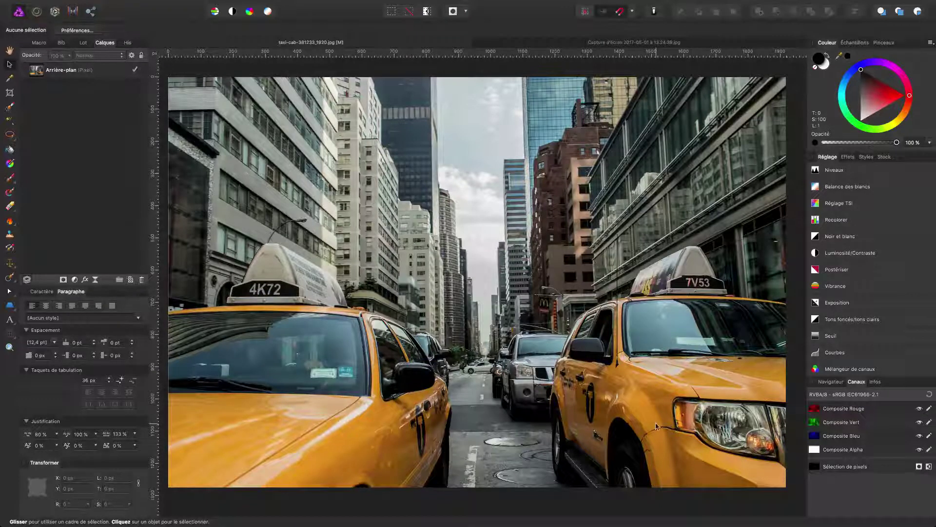
click(453, 13)
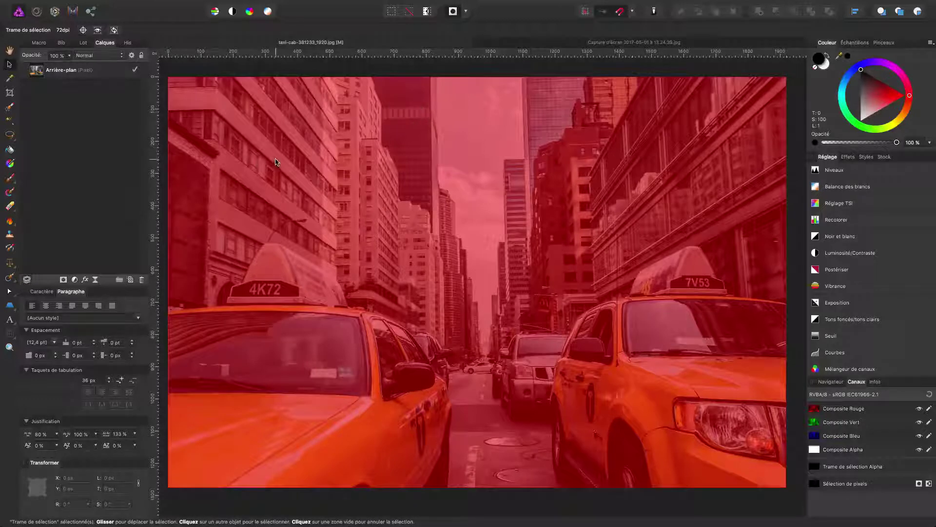
With a white 206.4 px Paint Brush at 99% hardness, erase the mask over the buildings, sky, street and both taxi roof signs.
click(11, 179)
key(x)
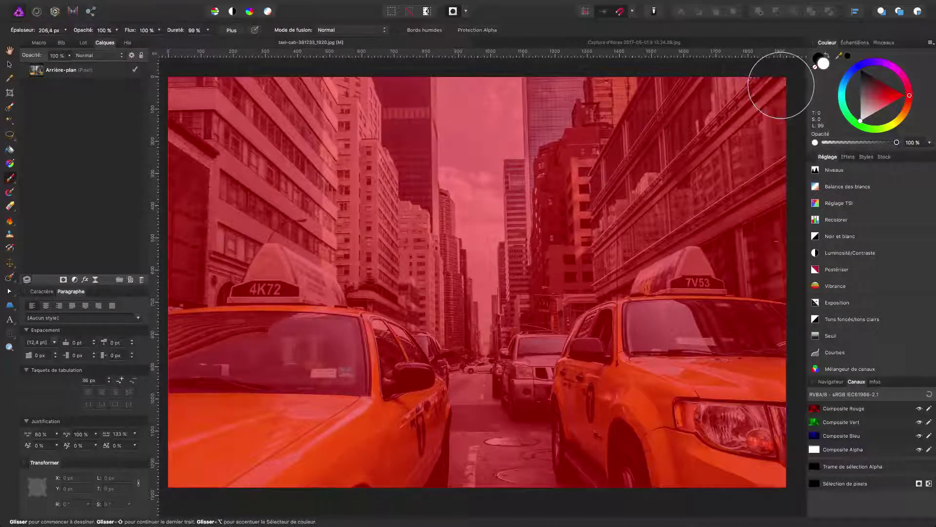
mouse_move(800, 84)
mouse_down()
mouse_move(172, 75)
mouse_move(182, 121)
mouse_move(767, 117)
mouse_move(775, 132)
mouse_move(727, 141)
mouse_move(184, 159)
mouse_move(204, 185)
mouse_move(246, 172)
mouse_move(772, 182)
mouse_move(776, 264)
mouse_move(706, 205)
mouse_move(648, 213)
mouse_move(658, 219)
mouse_move(605, 246)
mouse_move(595, 265)
mouse_move(572, 218)
mouse_move(319, 215)
mouse_move(189, 200)
mouse_move(195, 212)
mouse_move(180, 227)
mouse_move(173, 265)
mouse_move(222, 230)
mouse_move(199, 269)
mouse_move(178, 276)
mouse_up()
mouse_move(364, 241)
mouse_down()
mouse_move(378, 262)
mouse_move(550, 263)
mouse_move(556, 270)
mouse_move(541, 285)
mouse_move(564, 282)
mouse_move(548, 290)
mouse_move(523, 391)
mouse_move(527, 514)
mouse_move(488, 481)
mouse_move(489, 297)
mouse_move(423, 288)
mouse_move(479, 378)
mouse_move(479, 499)
mouse_move(540, 504)
mouse_move(521, 457)
mouse_move(532, 297)
mouse_move(546, 283)
mouse_move(552, 295)
mouse_move(539, 317)
mouse_move(565, 282)
mouse_move(593, 266)
mouse_up()
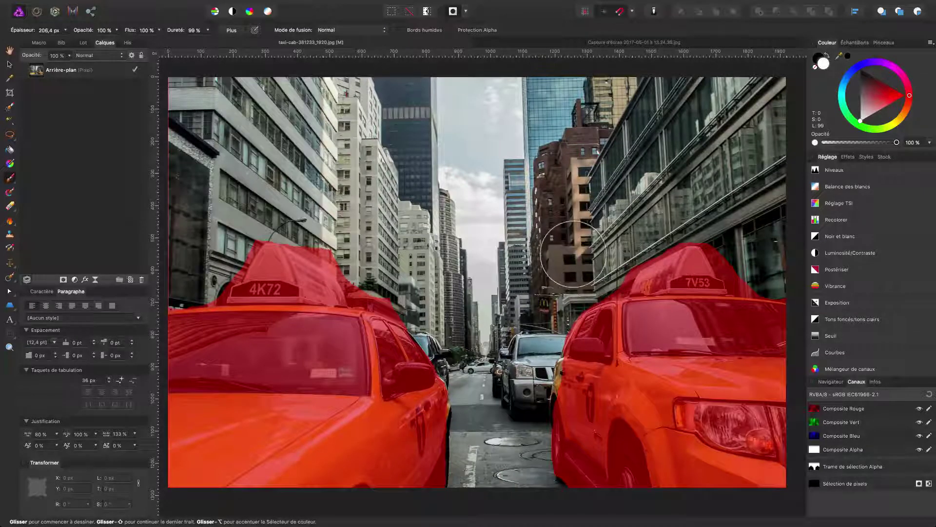
mouse_move(262, 221)
mouse_down()
mouse_move(395, 293)
mouse_move(410, 288)
mouse_move(370, 288)
mouse_move(297, 262)
mouse_move(167, 262)
mouse_move(408, 276)
mouse_up()
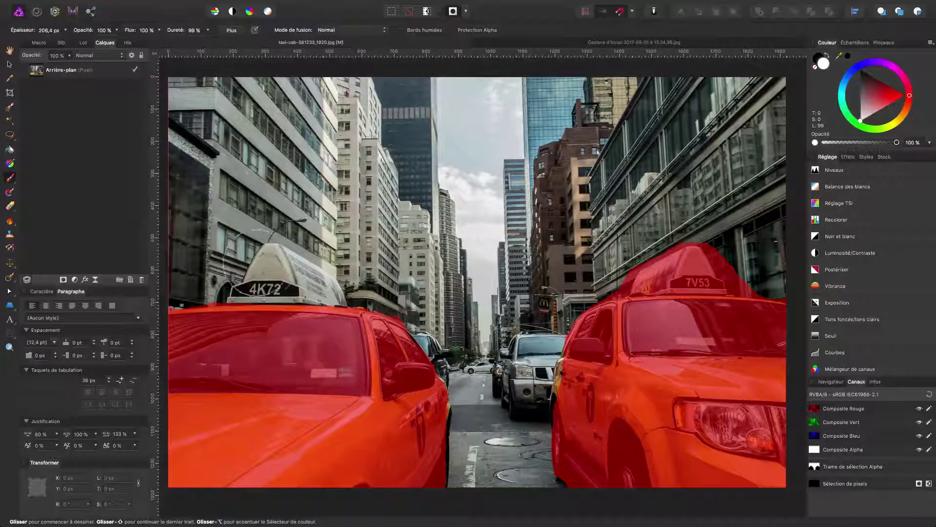
mouse_move(663, 278)
mouse_down()
mouse_move(649, 266)
mouse_move(605, 266)
mouse_move(780, 266)
mouse_move(600, 265)
mouse_move(689, 261)
mouse_up()
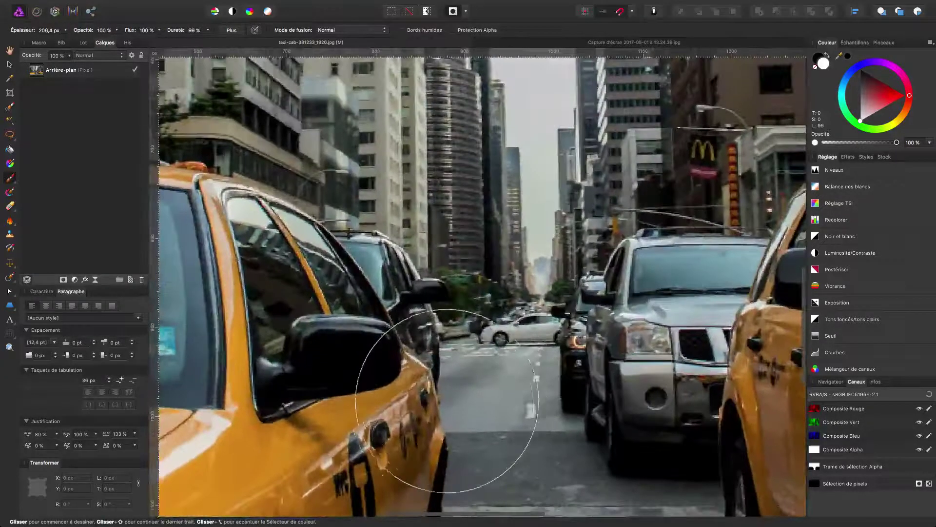
Refine the mask around the left taxi's rear window and roofline, erasing with white and restoring with black.
key(q)
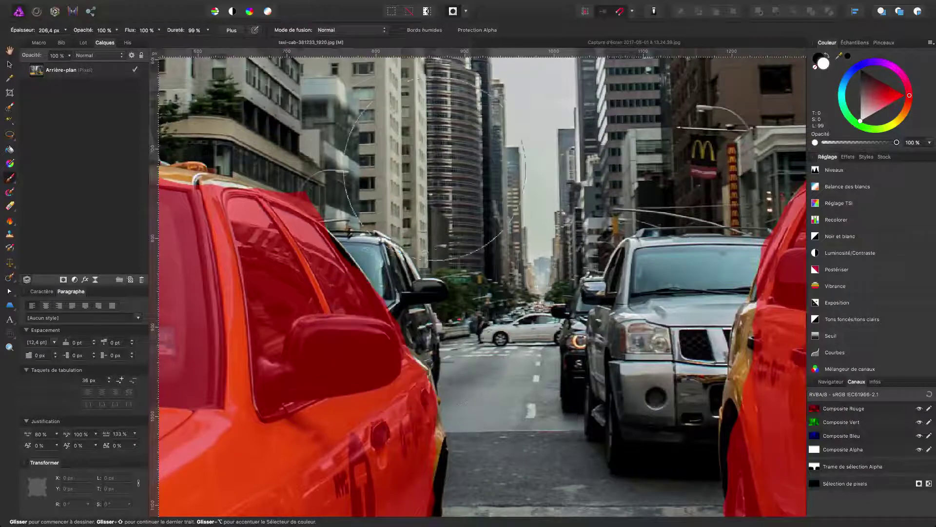
scroll(568, 350, left, 5)
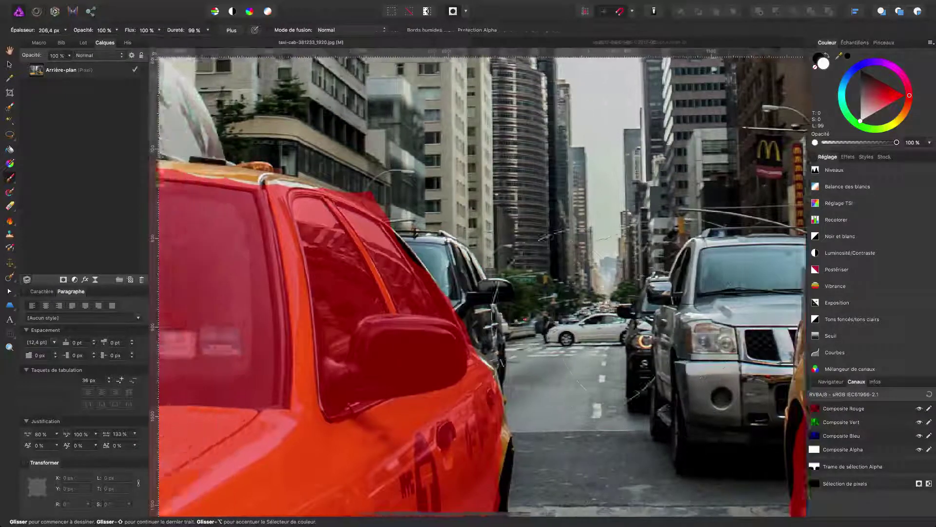
drag(489, 140, 433, 100)
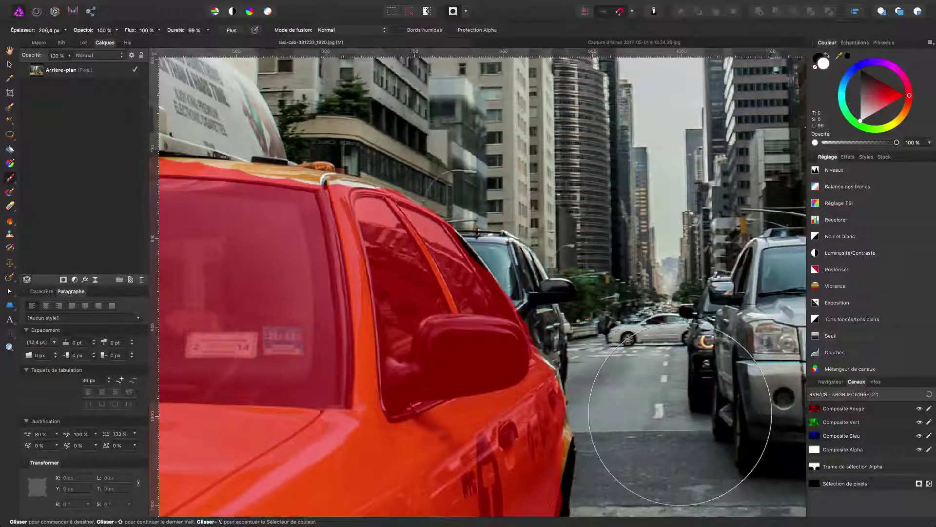
mouse_move(463, 273)
mouse_down()
mouse_move(354, 269)
mouse_move(262, 240)
mouse_move(428, 241)
mouse_move(422, 188)
mouse_move(404, 234)
mouse_up()
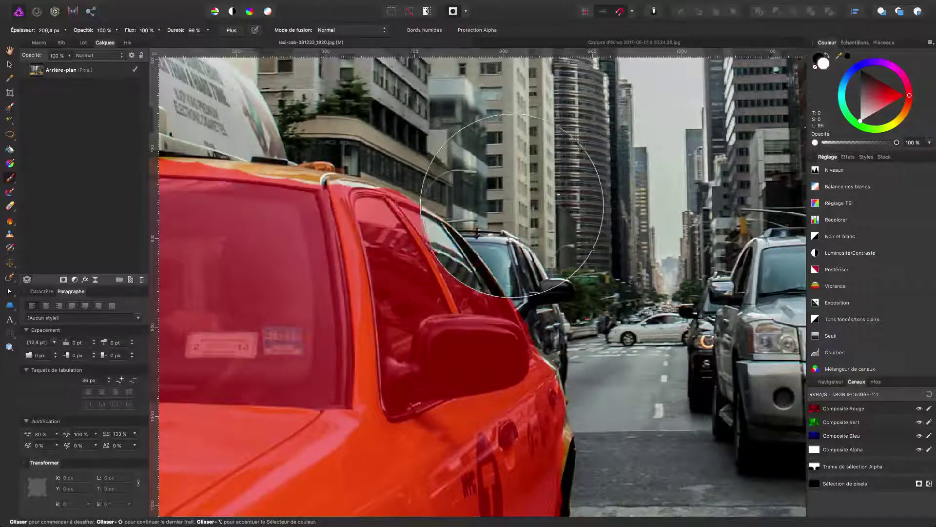
click(819, 58)
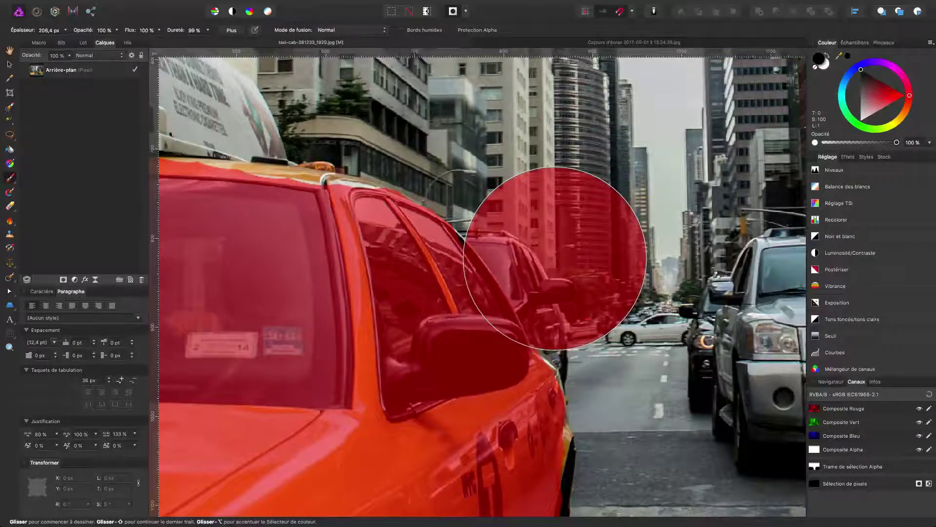
drag(593, 244, 493, 243)
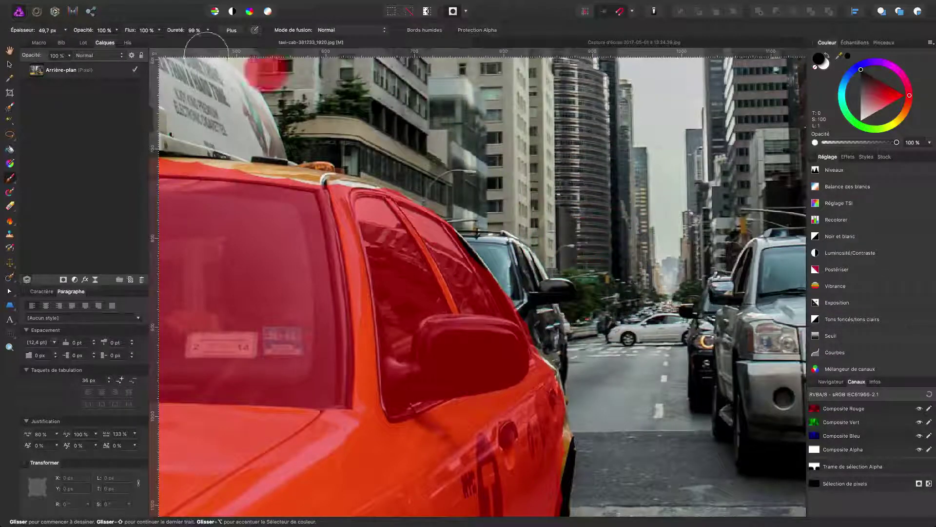
Set the brush width to 25 px and paint the left taxi's rear flank and wheel into the mask.
click(65, 30)
drag(61, 43, 47, 44)
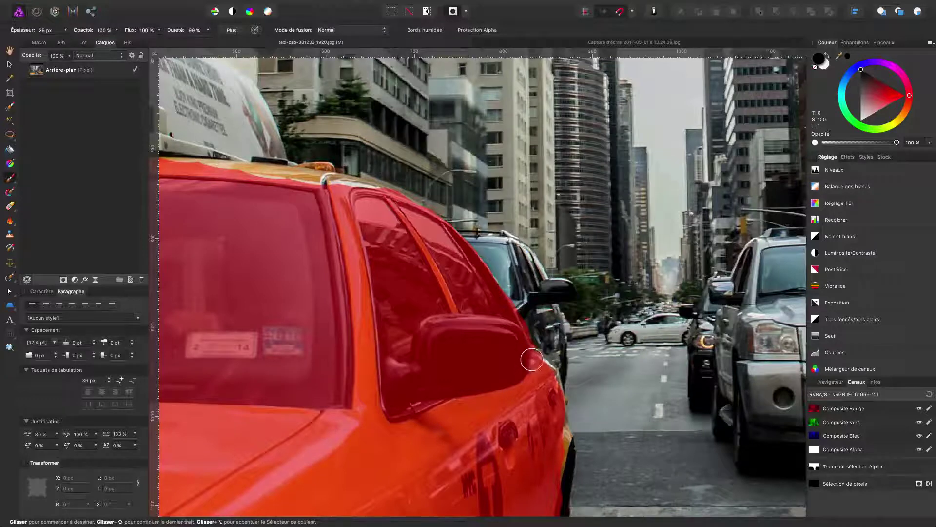
drag(531, 359, 550, 382)
drag(556, 404, 559, 518)
scroll(559, 519, down, 5)
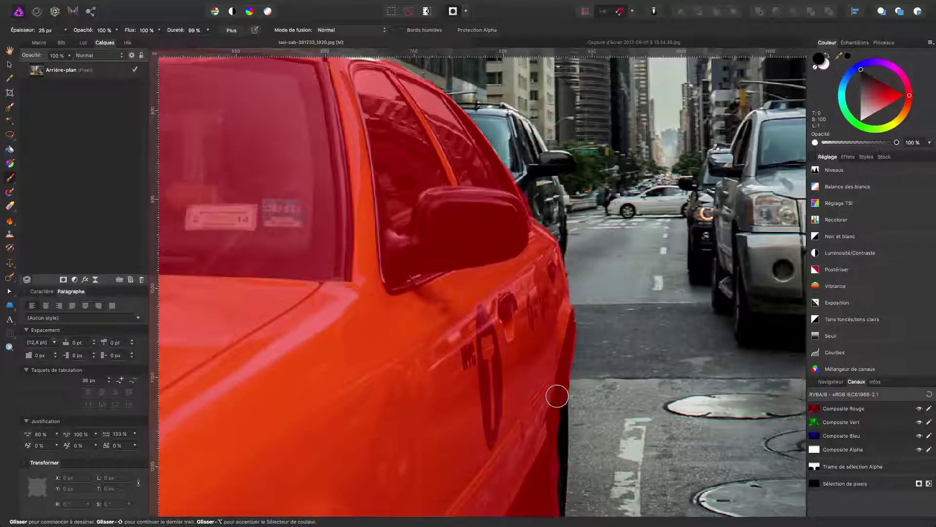
drag(556, 401, 555, 502)
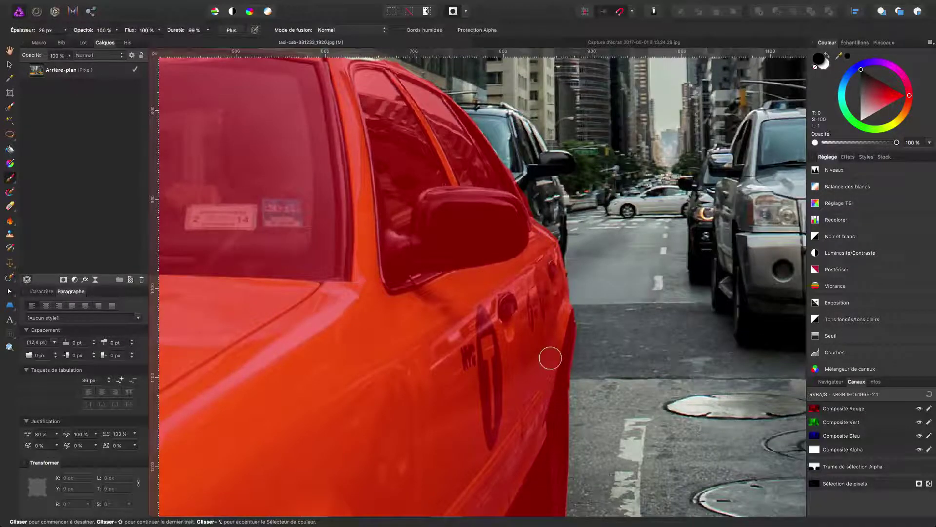
Paint the unmasked strip of the left taxi's roof, including its small orange light, into the mask.
scroll(550, 359, up, 5)
mouse_move(381, 171)
mouse_down()
mouse_move(326, 160)
mouse_move(386, 177)
mouse_move(393, 191)
mouse_up()
scroll(338, 184, left, 5)
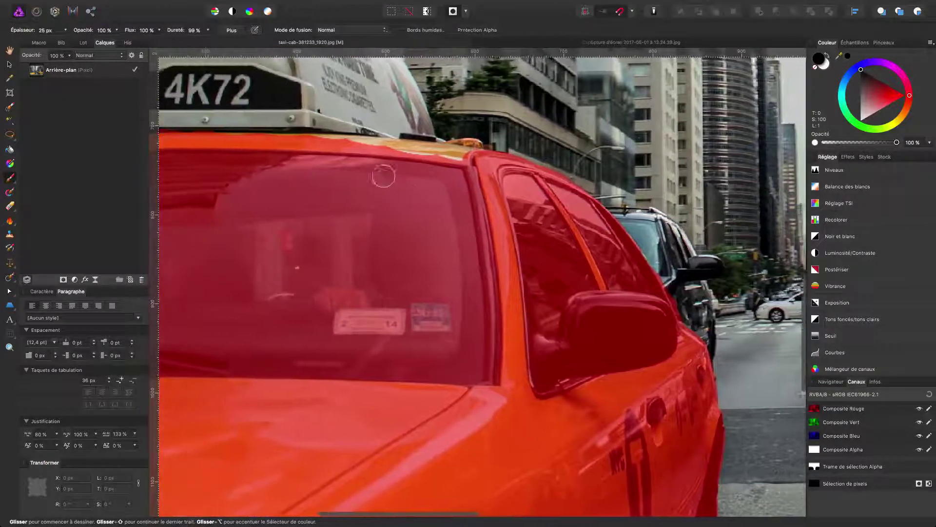
mouse_move(485, 159)
mouse_down()
mouse_move(480, 151)
mouse_move(378, 151)
mouse_up()
scroll(388, 220, up, 5)
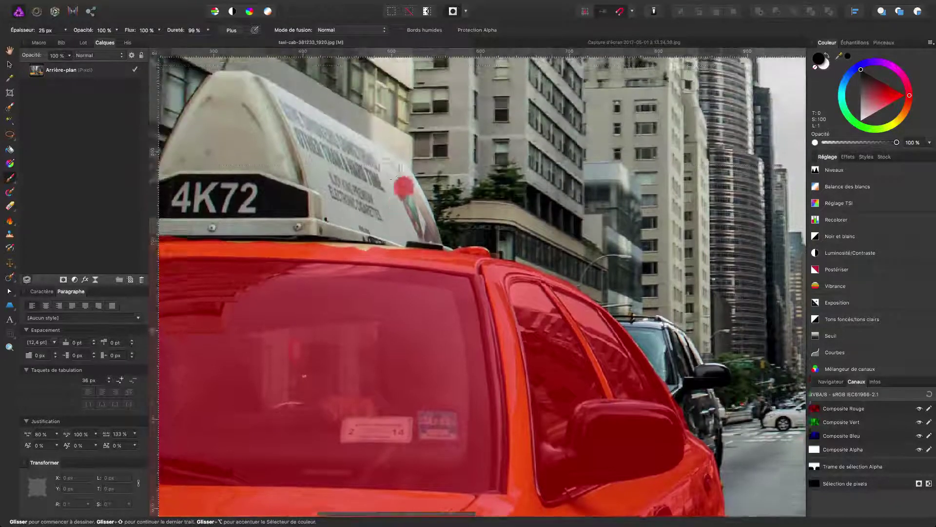
Erase with white the mask spilling above the left taxi's roof, from the photo's edge to the 4K72 sign.
scroll(392, 292, left, 10)
scroll(361, 322, left, 2)
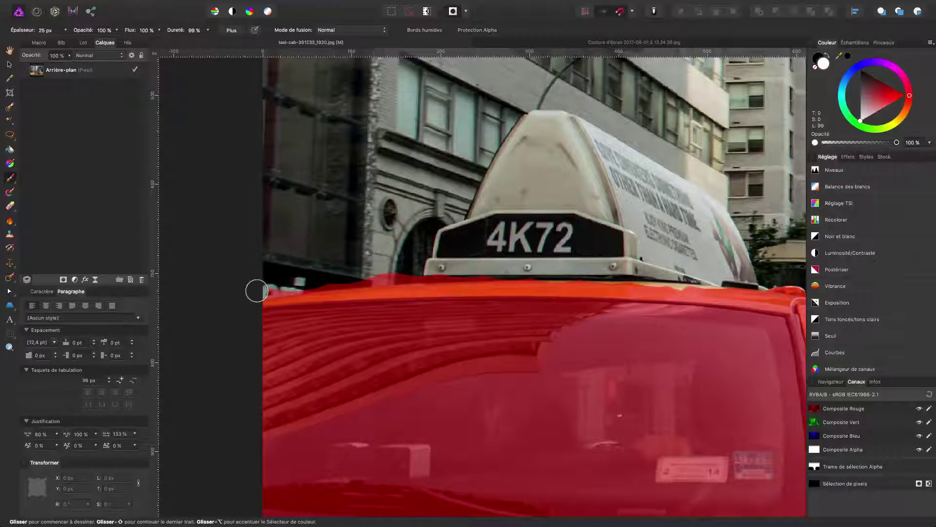
drag(257, 291, 415, 272)
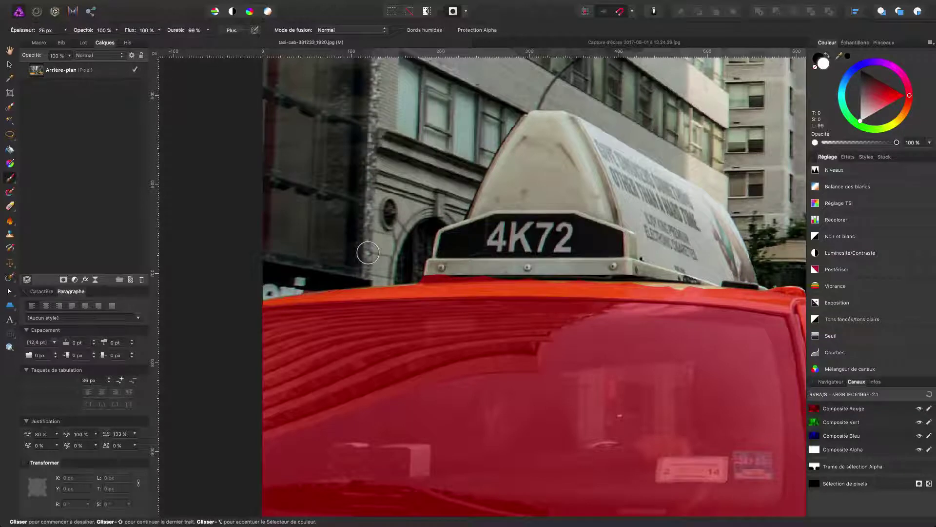
Switch back to black and paint the right taxi's rear side and wheel edge into the mask.
key(x)
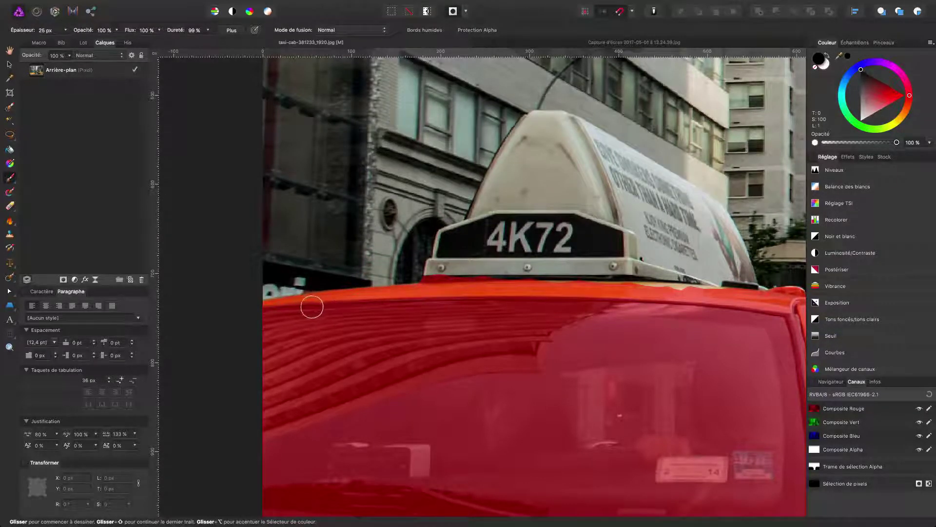
scroll(444, 295, right, 10)
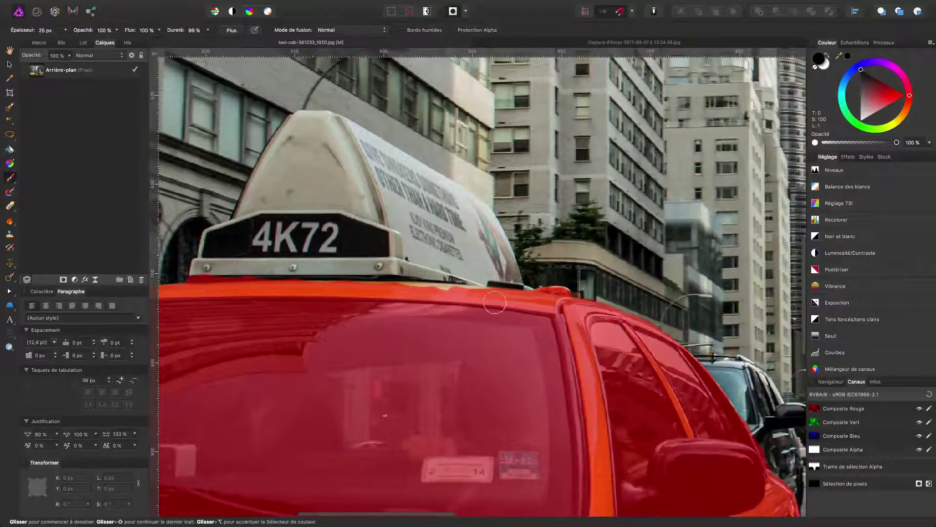
scroll(351, 295, right, 20)
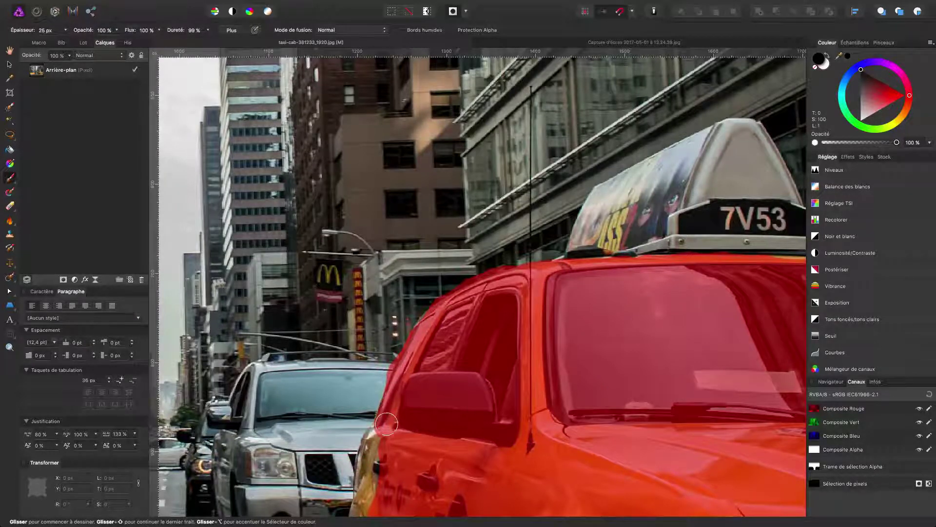
mouse_move(389, 424)
mouse_down()
mouse_move(405, 367)
mouse_move(447, 324)
mouse_up()
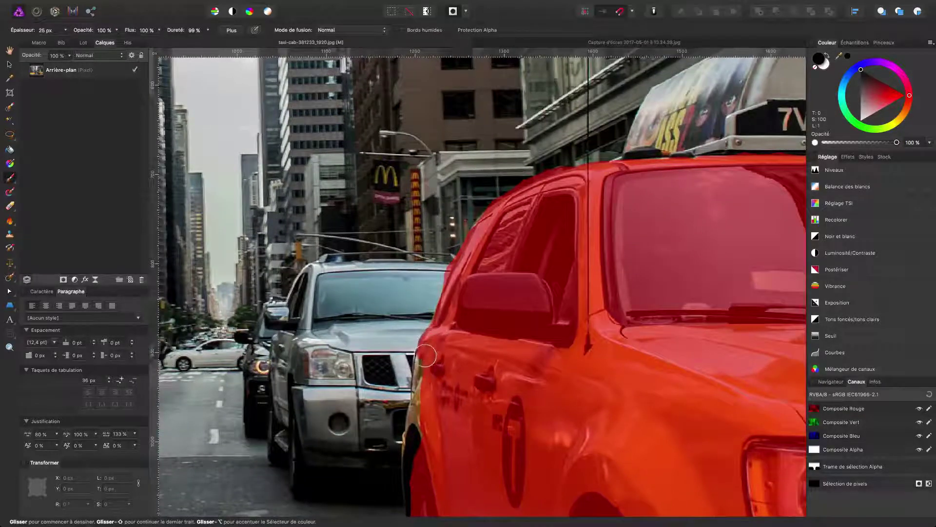
drag(425, 355, 413, 509)
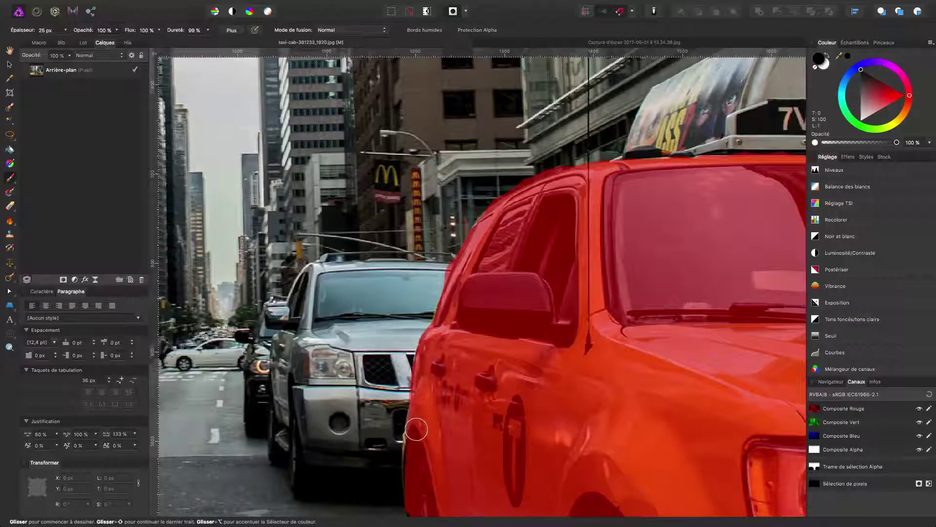
drag(416, 429, 412, 518)
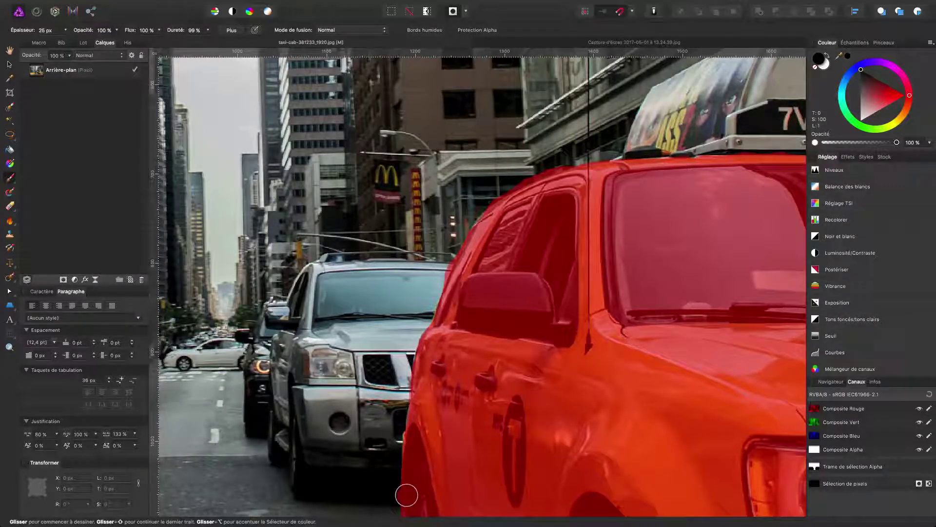
Erase with white the mask spill on the road beside the right taxi's rear wheel, then restore black as the brush colour.
key(x)
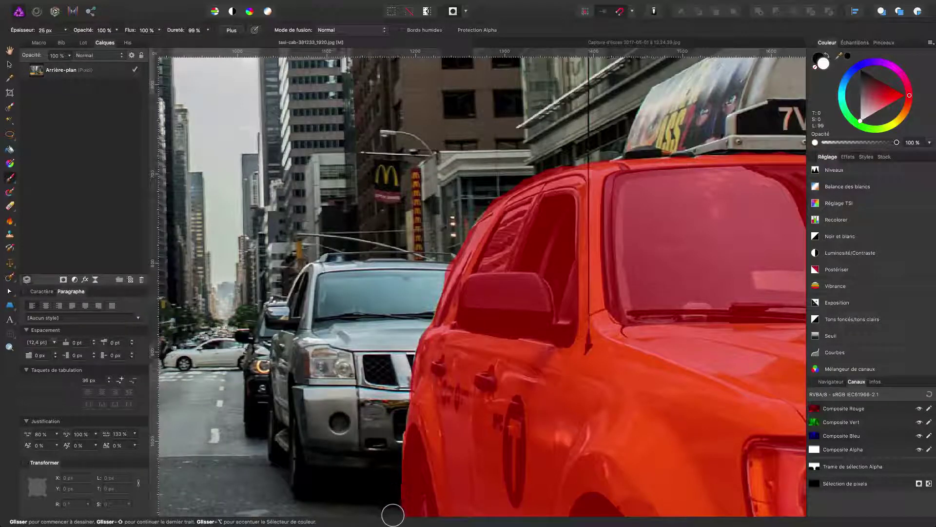
mouse_move(393, 515)
mouse_down()
mouse_move(394, 442)
mouse_move(389, 454)
mouse_move(432, 459)
mouse_move(415, 439)
mouse_move(412, 510)
mouse_up()
key(x)
Touch up the right taxi's rear window edge with black and erase the mask spill along its curved roofline with white.
scroll(439, 387, up, 5)
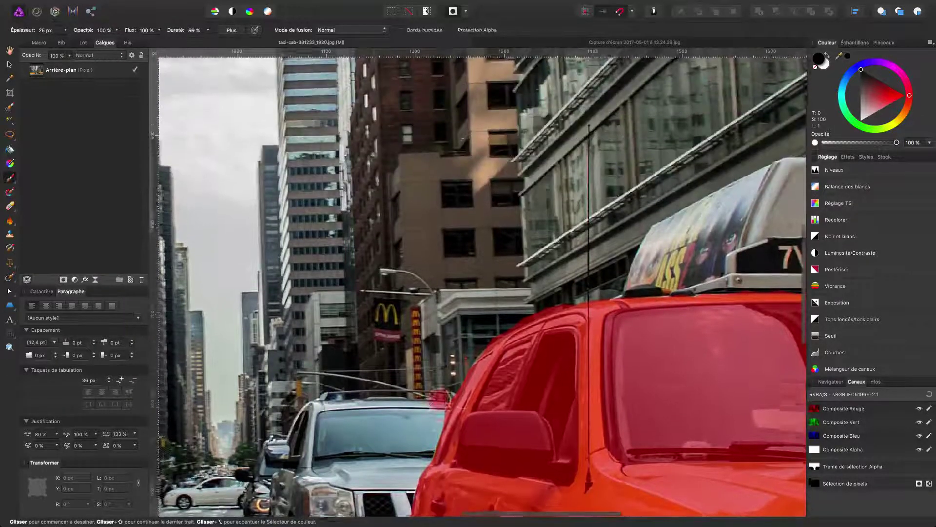
key(x)
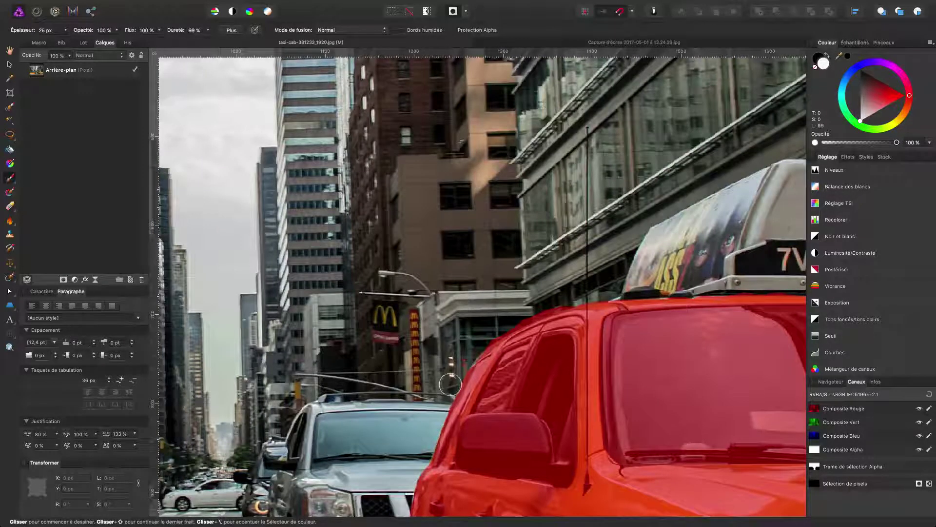
scroll(453, 367, up, 3)
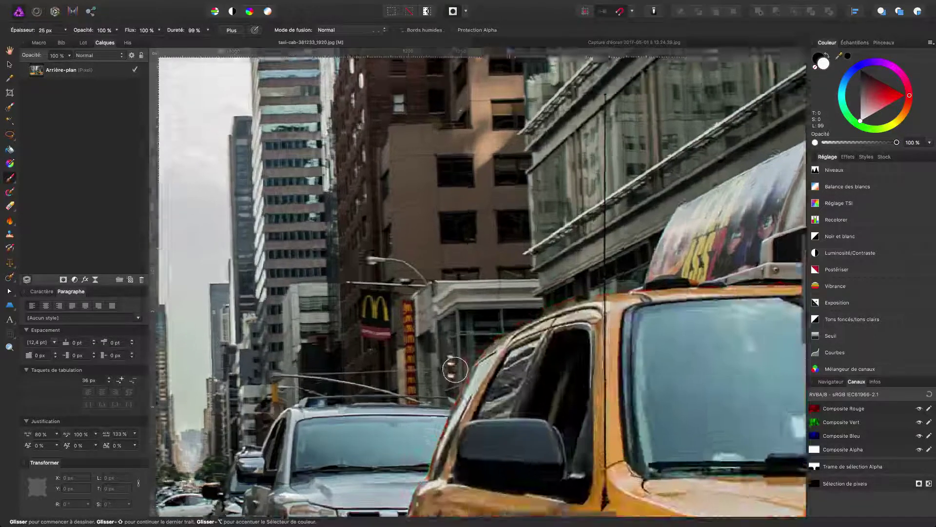
key(x)
mouse_move(506, 410)
mouse_down()
mouse_move(484, 390)
mouse_move(493, 393)
mouse_move(473, 436)
mouse_move(518, 355)
mouse_move(500, 379)
mouse_move(510, 360)
mouse_up()
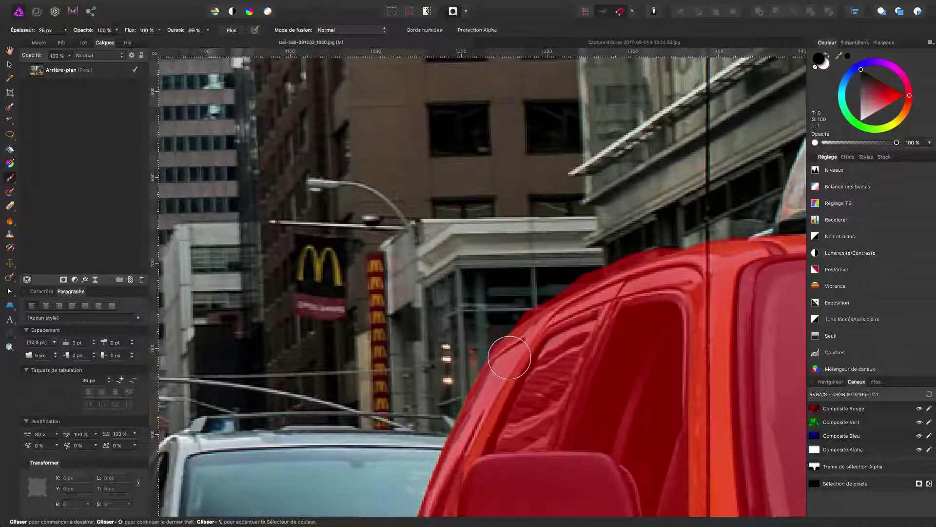
key(x)
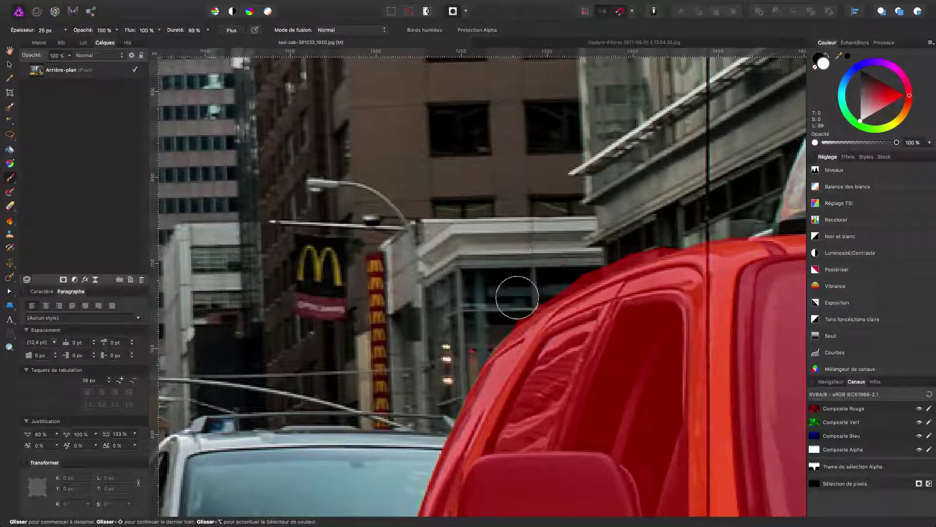
mouse_move(525, 293)
mouse_down()
mouse_move(564, 265)
mouse_move(646, 237)
mouse_up()
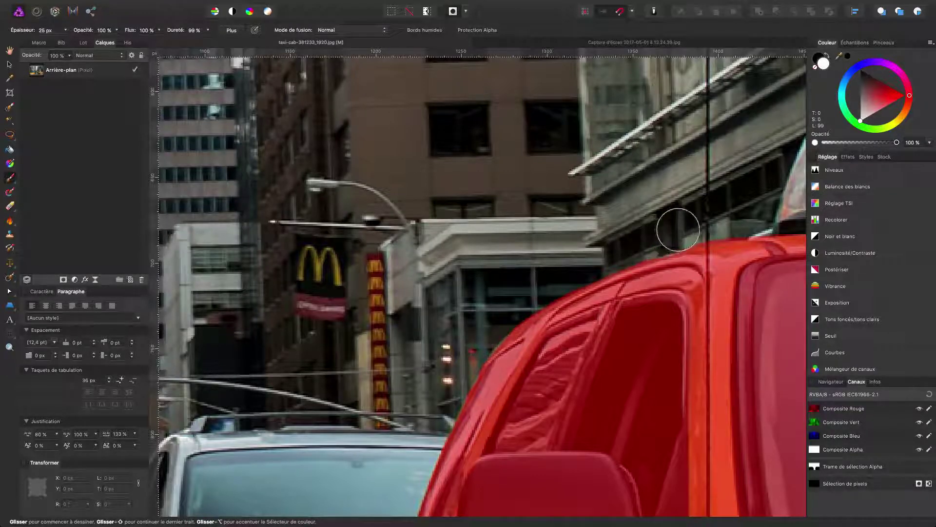
scroll(542, 351, right, 5)
click(542, 352)
scroll(542, 352, right, 10)
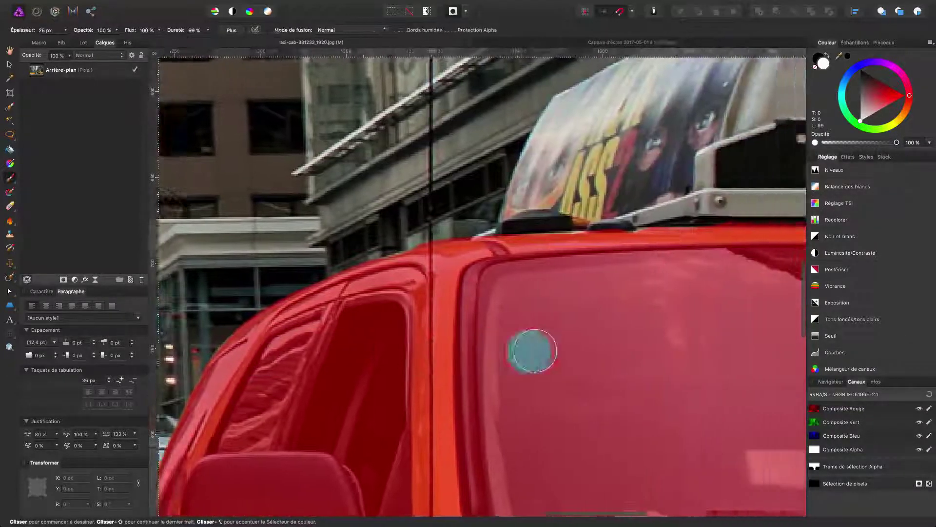
scroll(522, 361, up, 5)
scroll(509, 368, down, 3)
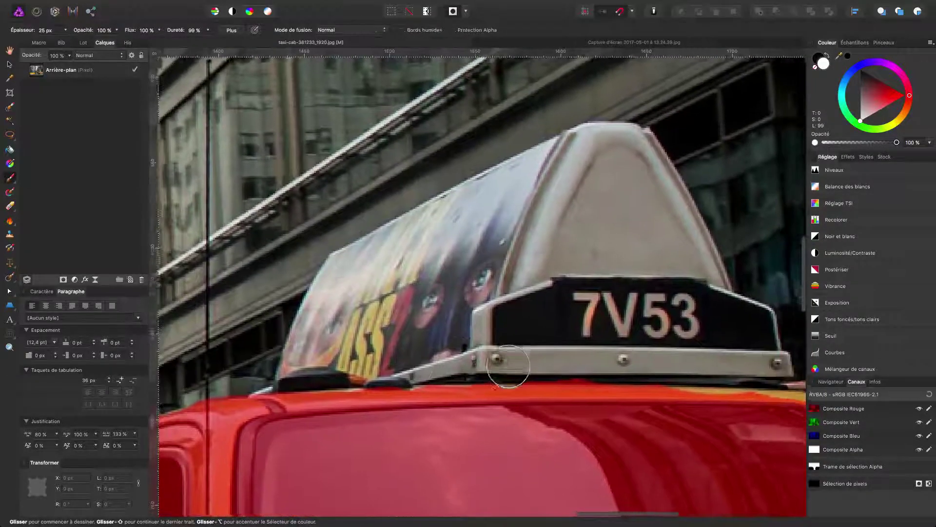
Paint black strokes over the right taxi's 7V53 roof sign, from its base corner to the peak and along the advert's upper edge.
key(q)
scroll(503, 372, down, 2)
key(q)
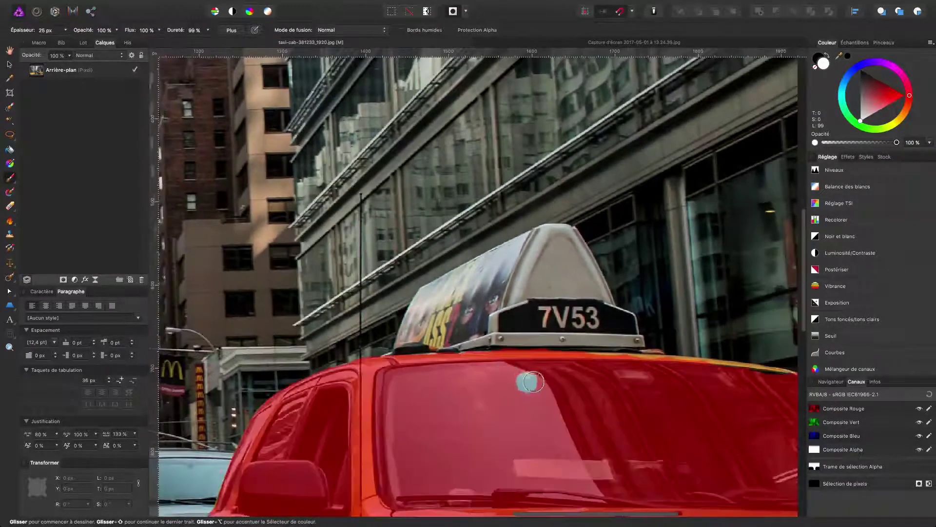
scroll(622, 376, right, 2)
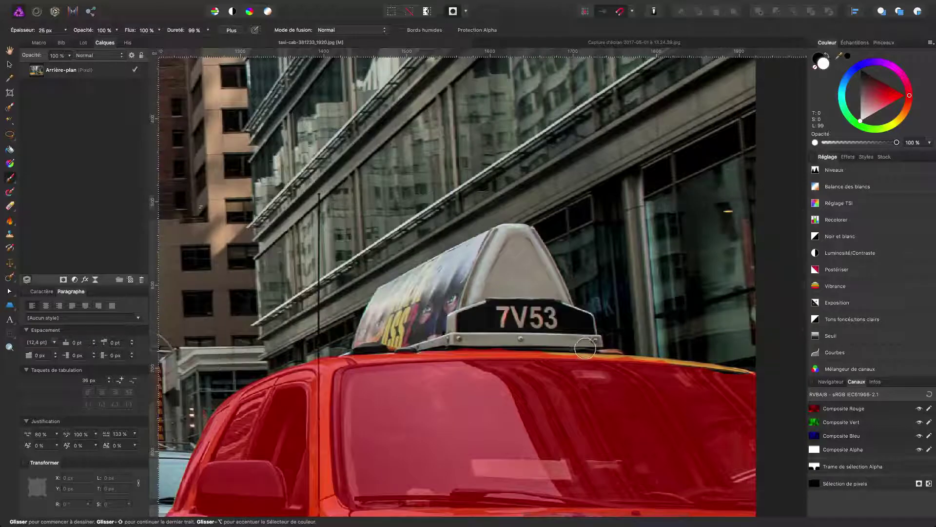
key(x)
click(594, 339)
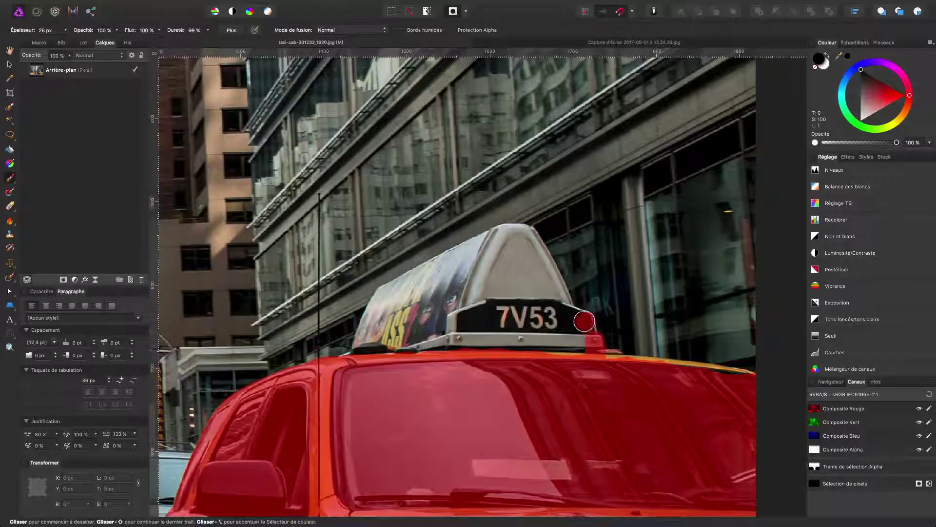
click(519, 221)
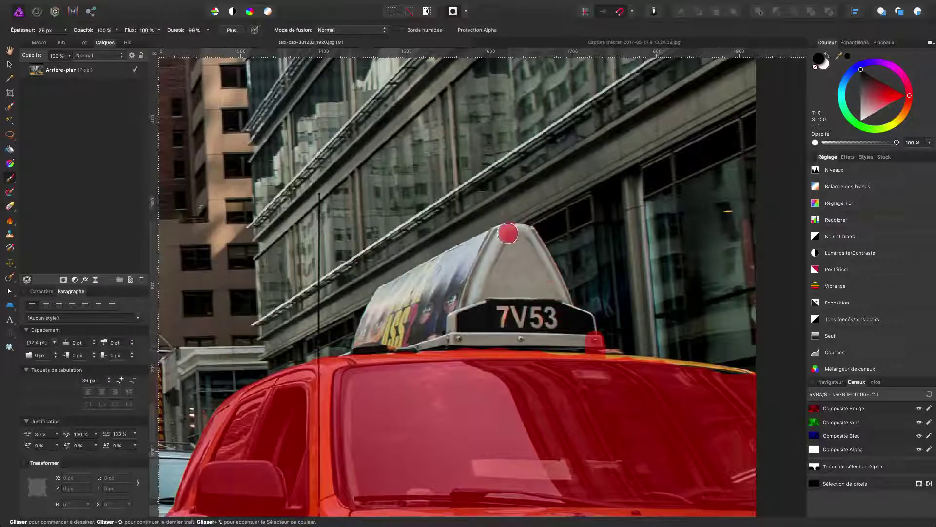
mouse_move(506, 233)
mouse_down()
mouse_move(397, 279)
mouse_move(386, 294)
mouse_up()
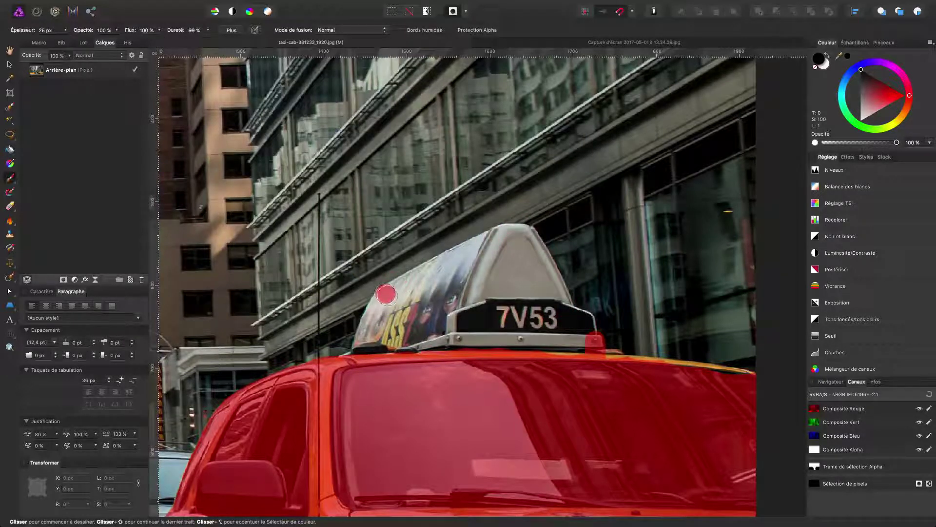
drag(583, 344, 503, 237)
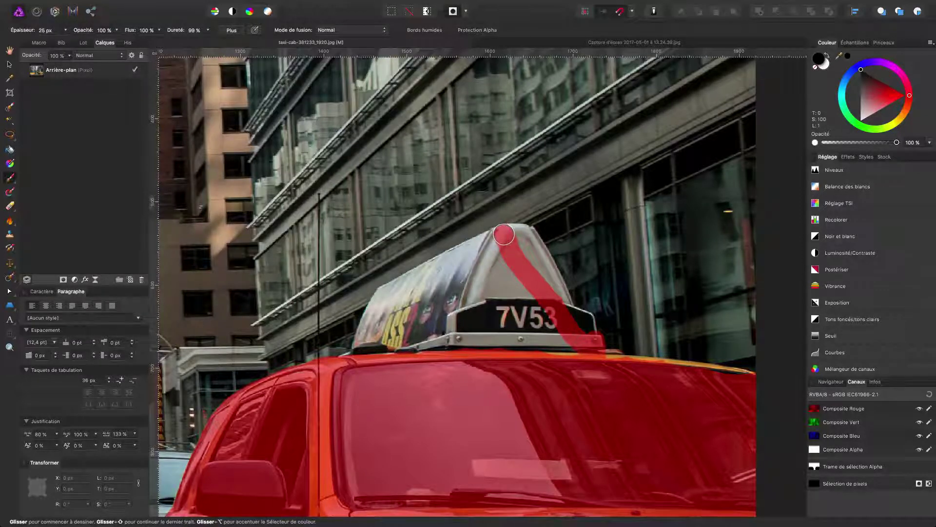
drag(504, 234, 385, 296)
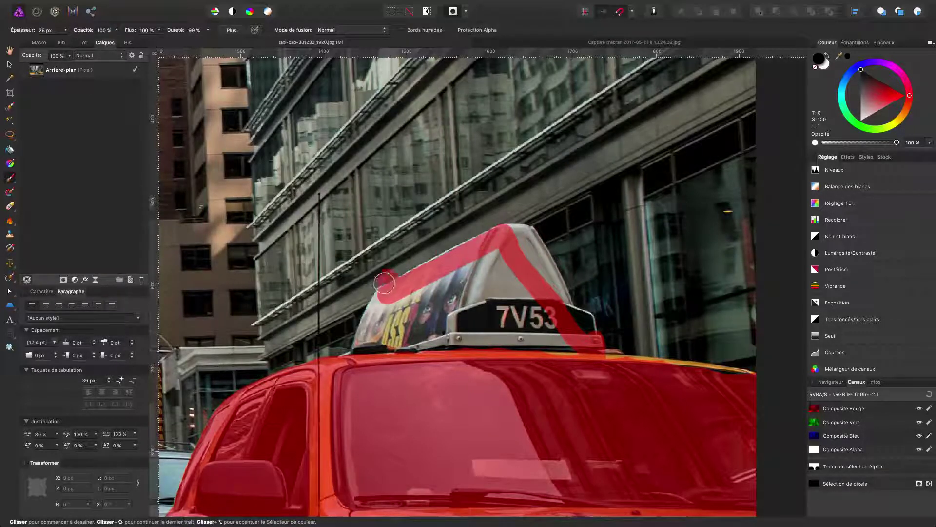
Try to widen the mask freehand along the 7V53 sign's upper edge, then remove the strokes spilling above it.
mouse_move(384, 282)
mouse_down()
mouse_move(384, 295)
mouse_move(517, 266)
mouse_move(500, 242)
mouse_up()
drag(447, 253, 389, 291)
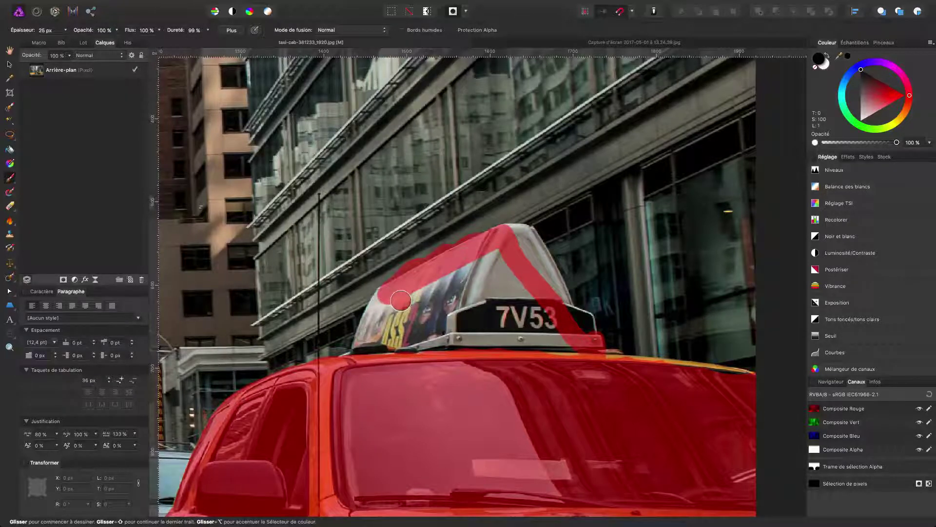
drag(401, 301, 393, 284)
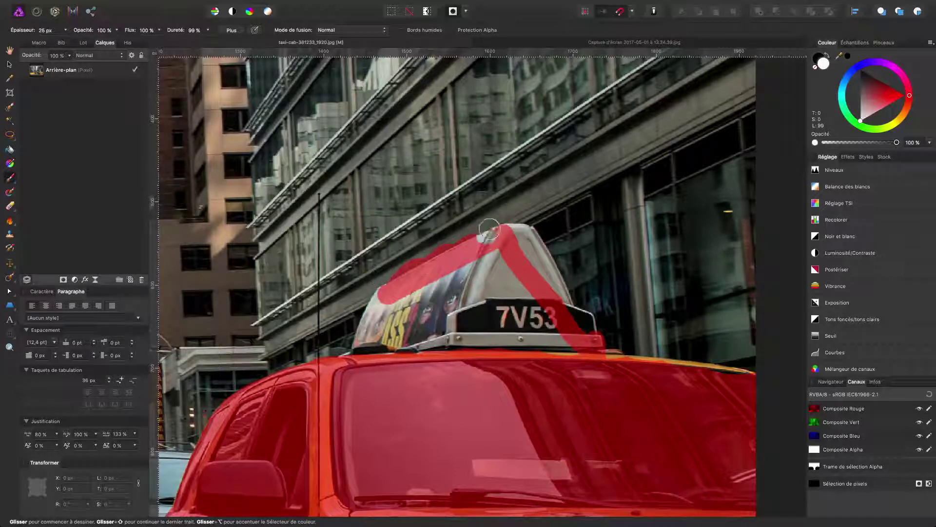
key(super+z)
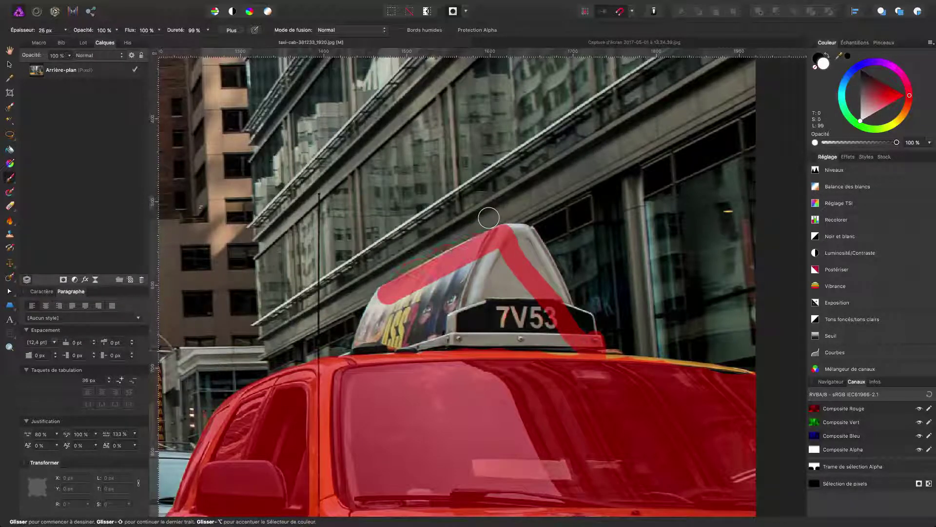
click(387, 294)
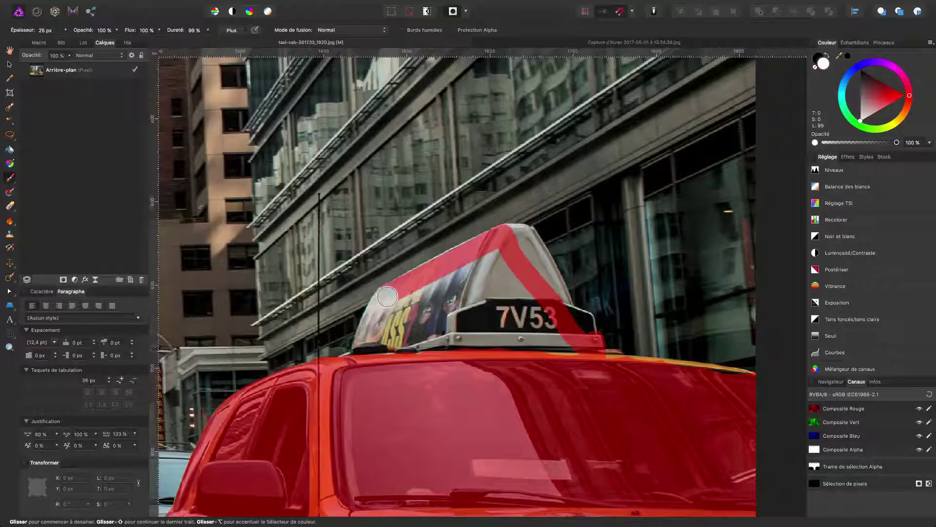
Fill the rest of the 7V53 roof sign into the mask with black, enlarging the brush to 80.7 px for its interior.
key(x)
click(388, 295)
mouse_move(381, 304)
mouse_down()
mouse_move(351, 363)
mouse_move(370, 356)
mouse_move(405, 290)
mouse_move(483, 257)
mouse_move(507, 234)
mouse_move(529, 234)
mouse_move(565, 312)
mouse_move(587, 328)
mouse_move(586, 343)
mouse_move(541, 346)
mouse_move(527, 252)
mouse_move(493, 277)
mouse_move(504, 266)
mouse_move(404, 308)
mouse_move(474, 276)
mouse_move(488, 279)
mouse_move(425, 307)
mouse_move(453, 317)
mouse_move(509, 292)
mouse_move(514, 354)
mouse_move(467, 349)
mouse_move(420, 301)
mouse_move(400, 352)
mouse_up()
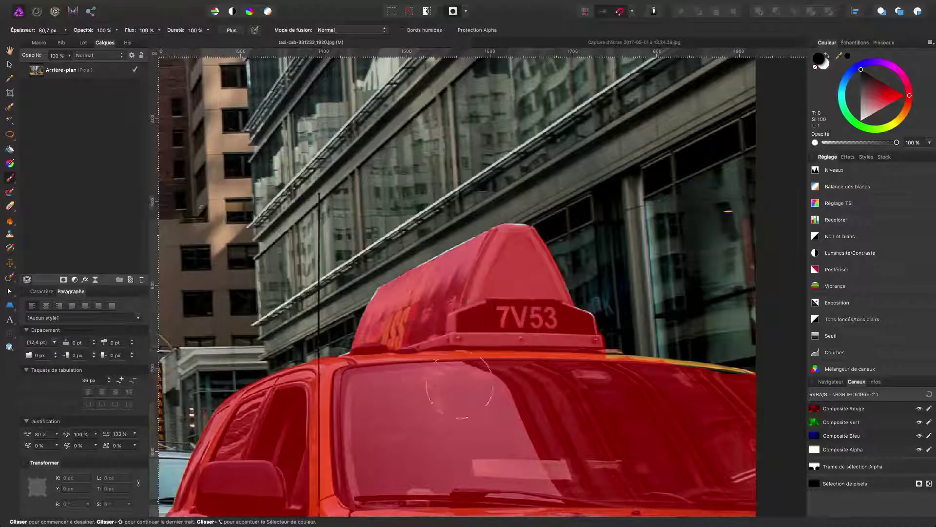
Reduce the brush to 14.5 px and mask the uncovered yellow roof strip beside the 7V53 sign with black.
scroll(679, 424, right, 4)
mouse_move(649, 404)
mouse_down()
mouse_move(518, 388)
mouse_move(673, 401)
mouse_move(613, 414)
mouse_up()
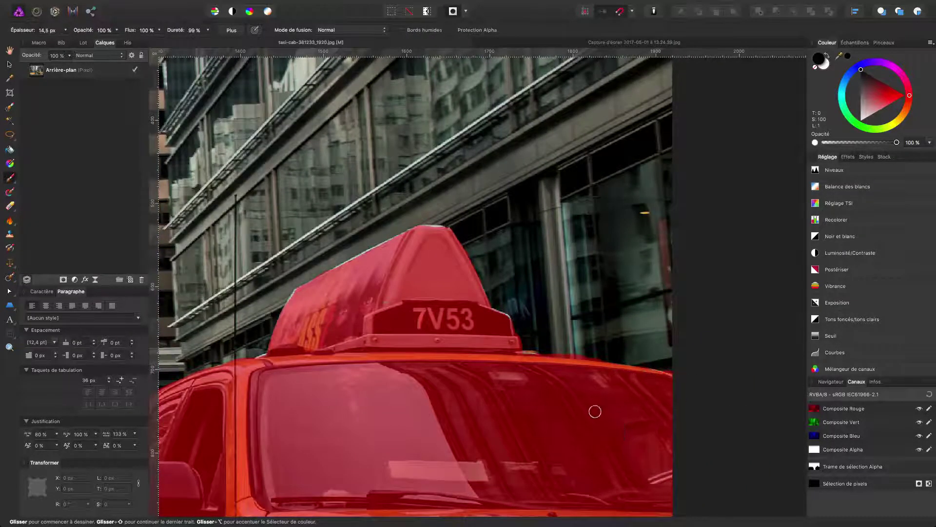
key(x)
key(x)
scroll(356, 289, left, 3)
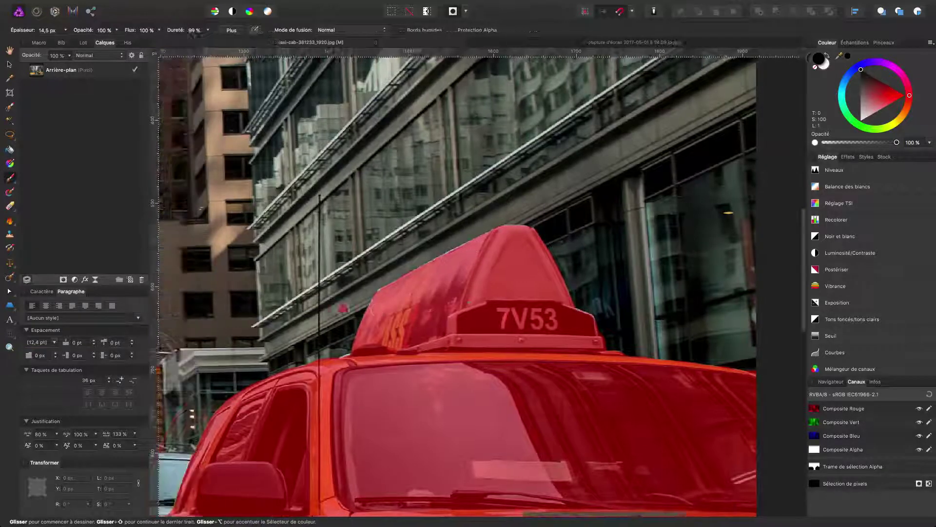
scroll(394, 266, left, 3)
Touch up the mask along the right taxi's rear side and wheel, alternating between white and black.
key(x)
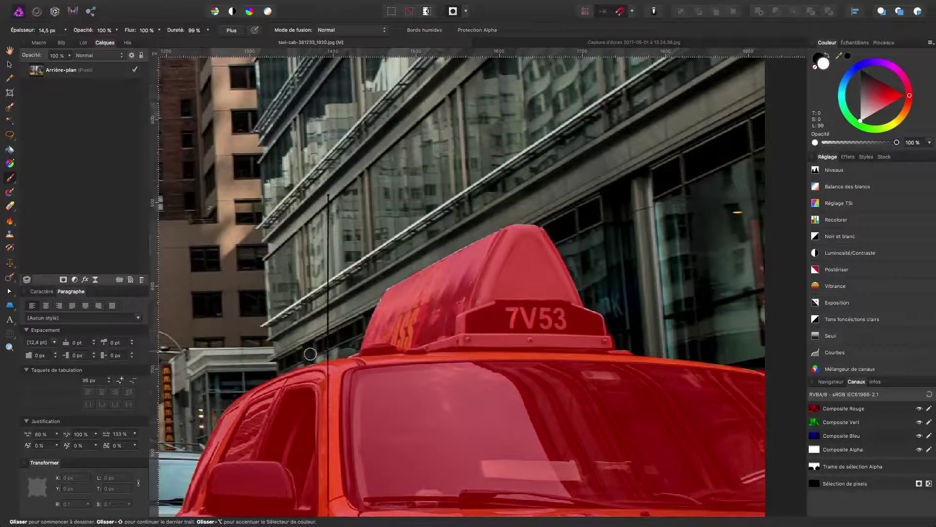
scroll(310, 353, down, 5)
scroll(318, 391, up, 5)
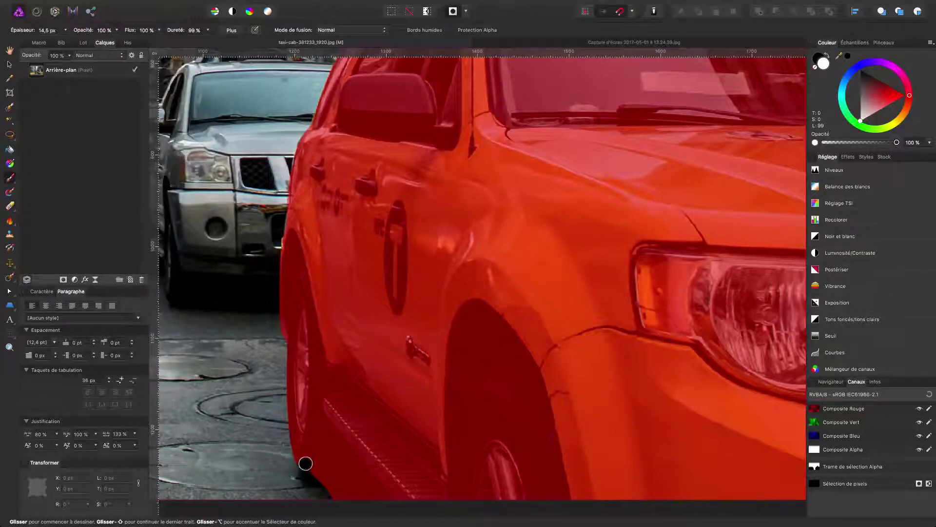
scroll(305, 463, left, 1)
key(x)
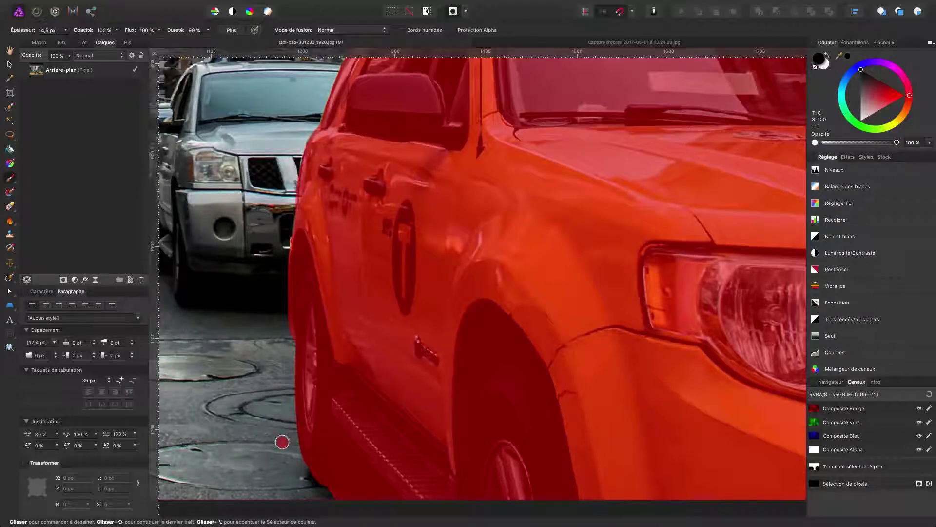
key(x)
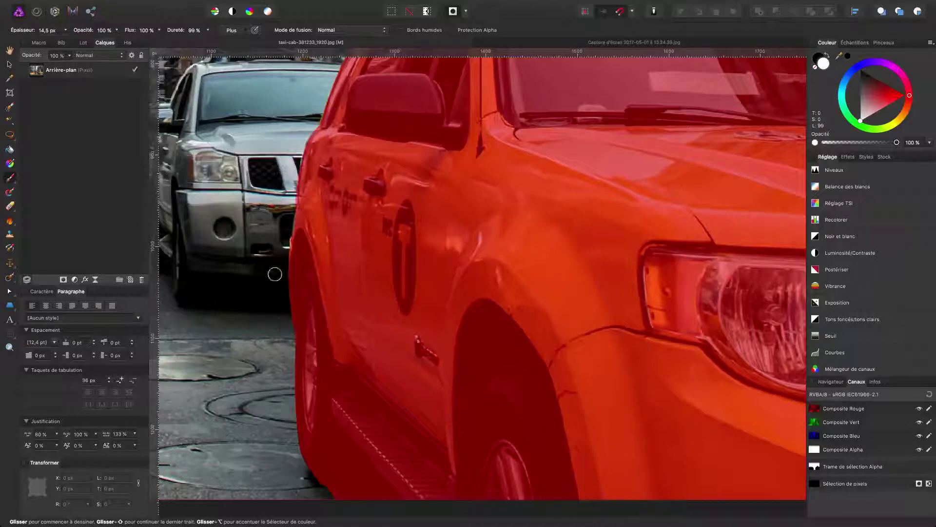
key(x)
scroll(296, 242, down, 6)
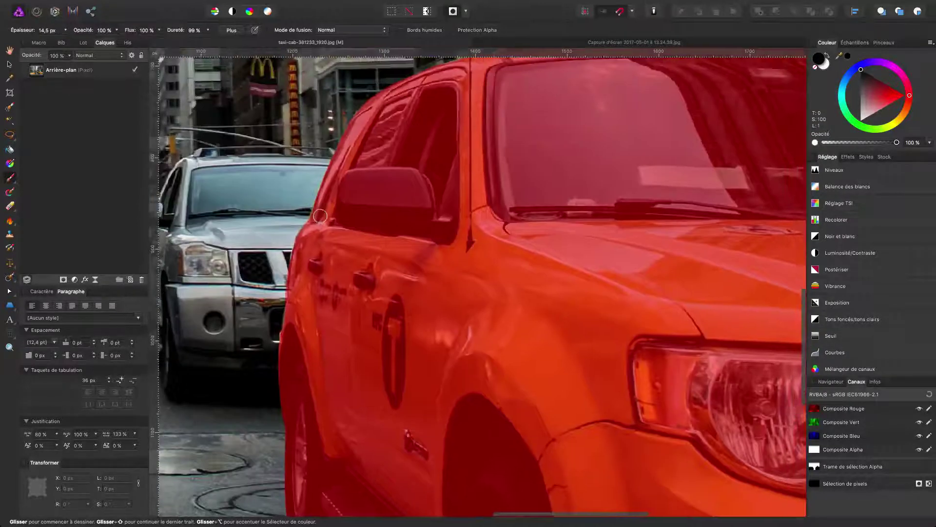
Touch up the mask along the left taxi's rear wheel and side edge with black and white.
scroll(569, 408, up, 4)
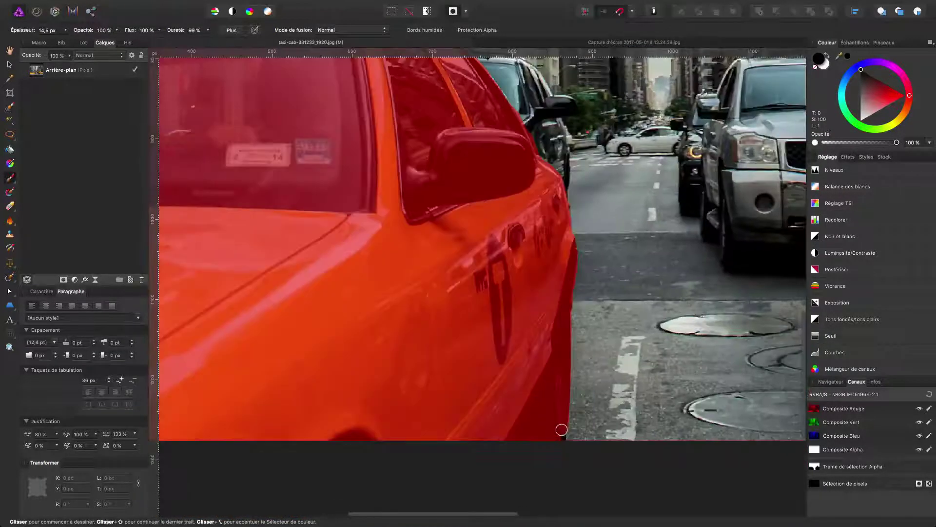
key(x)
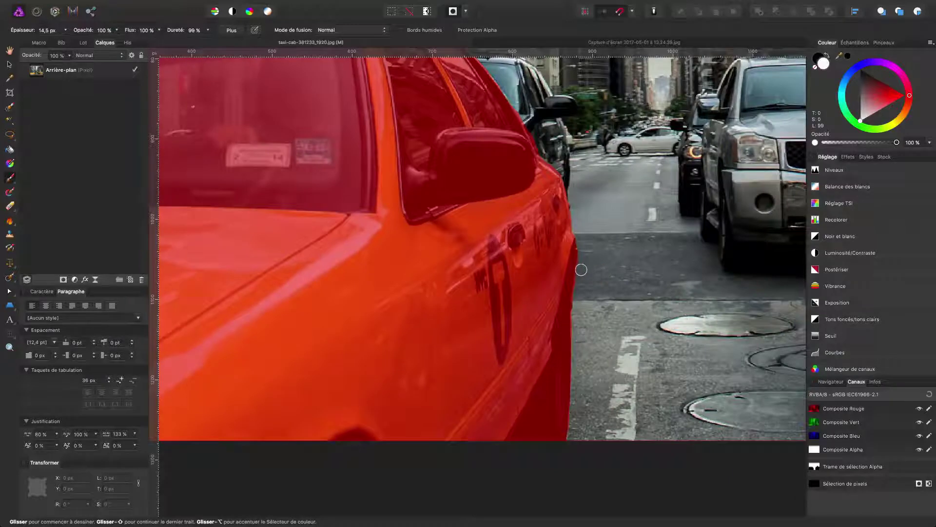
scroll(584, 260, up, 5)
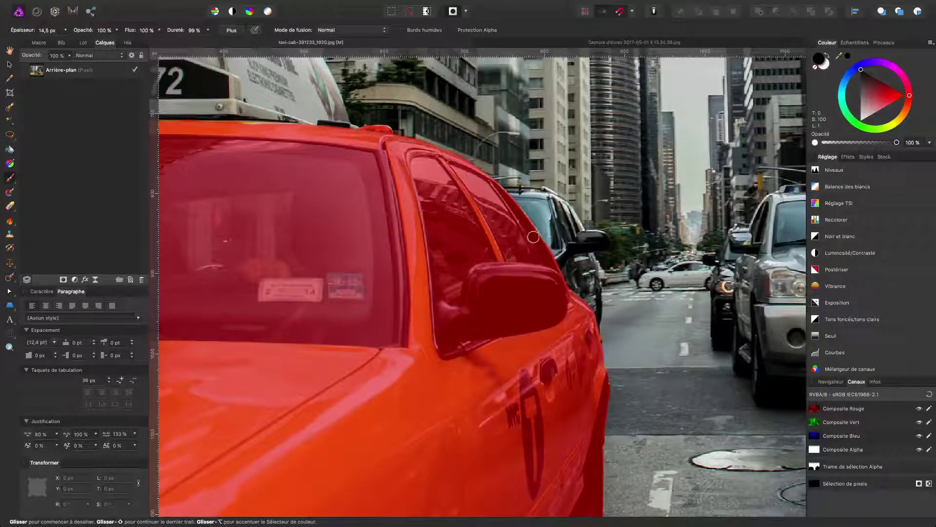
scroll(530, 230, left, 10)
scroll(531, 230, up, 4)
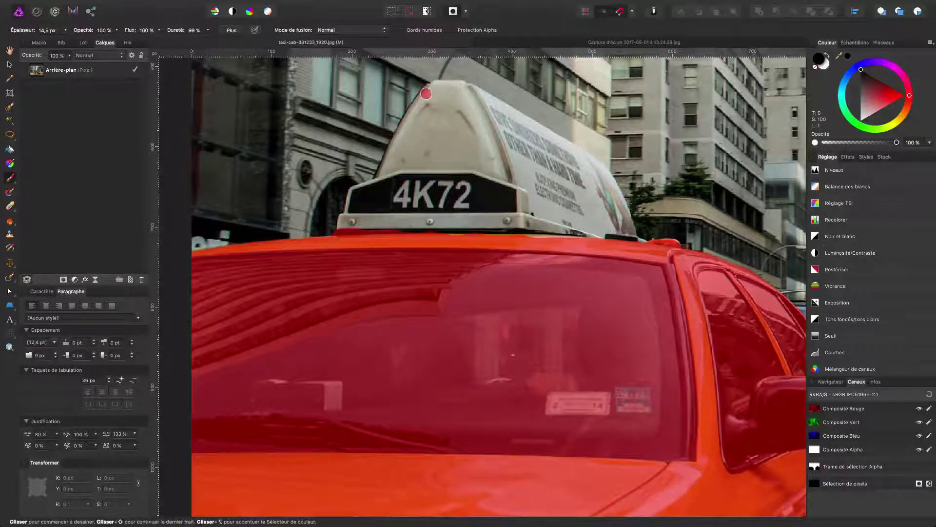
click(343, 218)
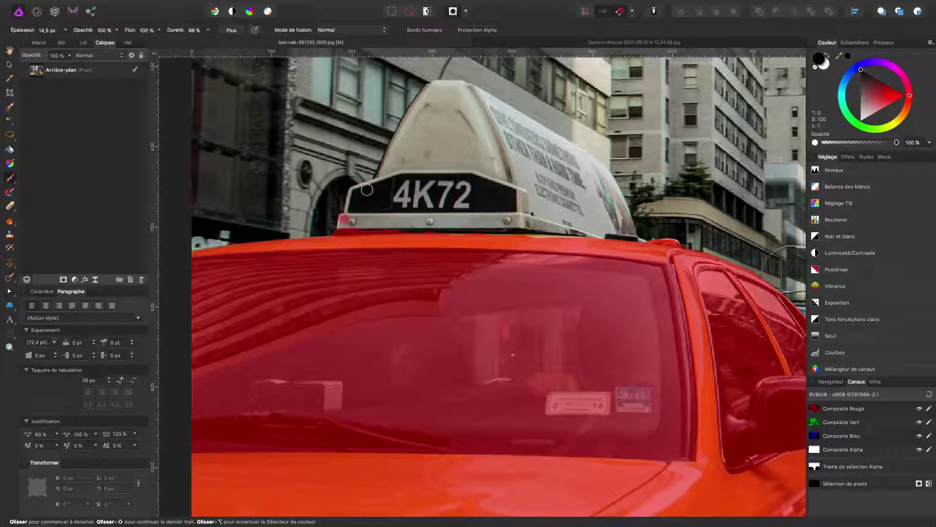
key(ctrl+z)
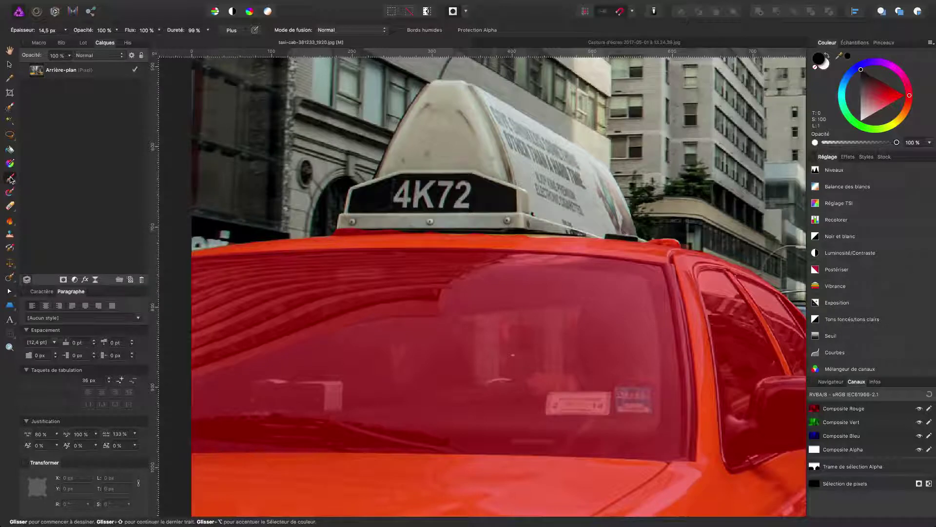
Trace the outline of the left taxi's 4K72 roof sign with the lasso, from its front base corner over the peak and along the advert.
click(11, 138)
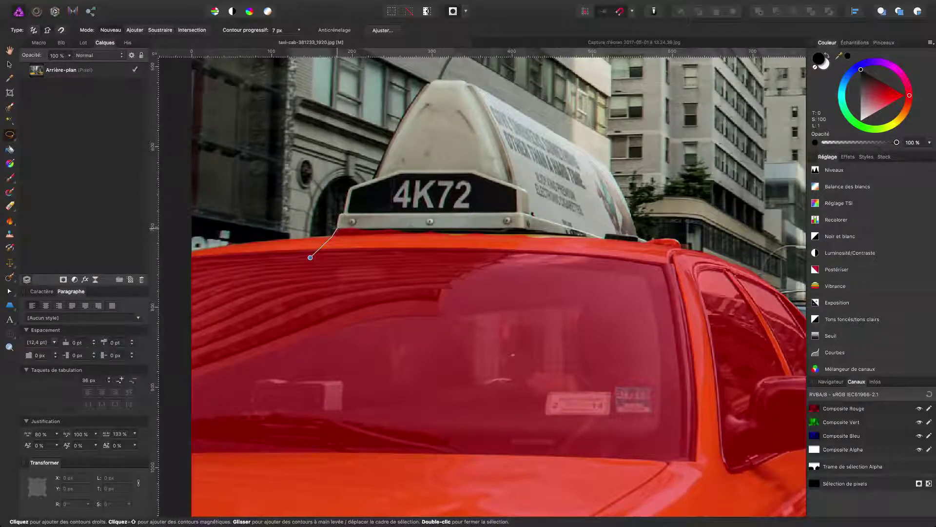
scroll(338, 225, up, 3)
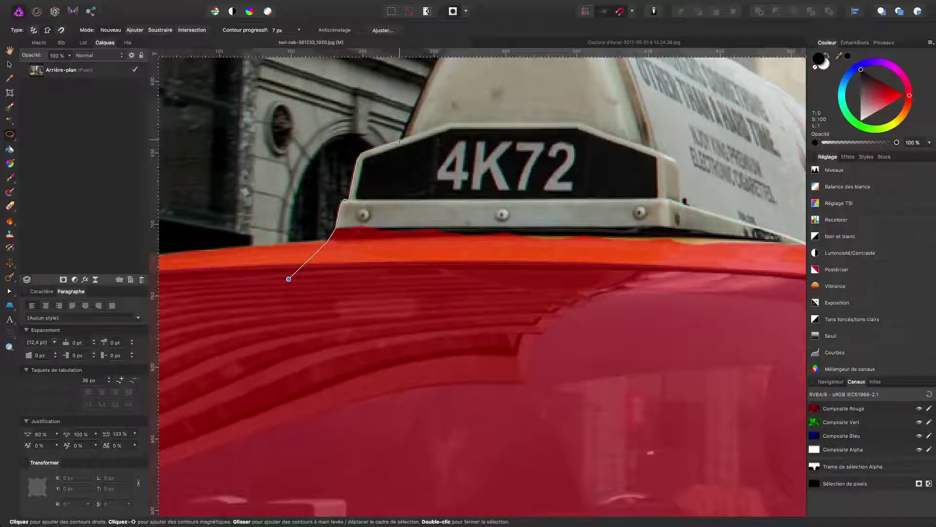
scroll(399, 142, up, 5)
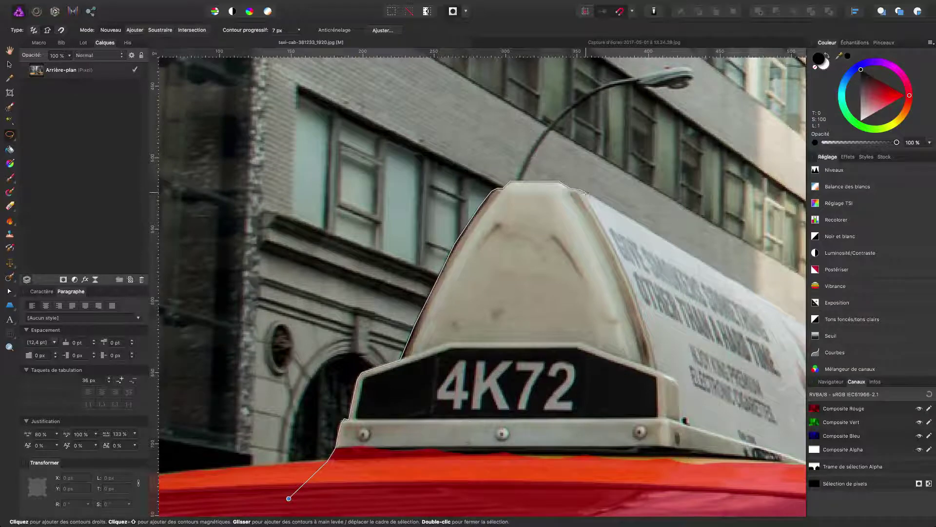
scroll(585, 225, right, 5)
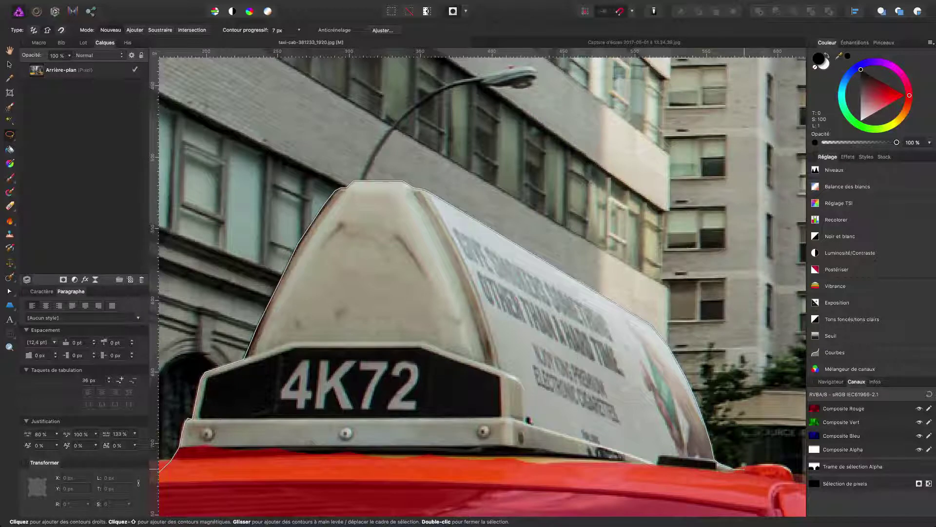
Close the lasso selection around the 4K72 sign by running it through the already masked windshield back to its starting point.
scroll(746, 489, down, 5)
click(735, 451)
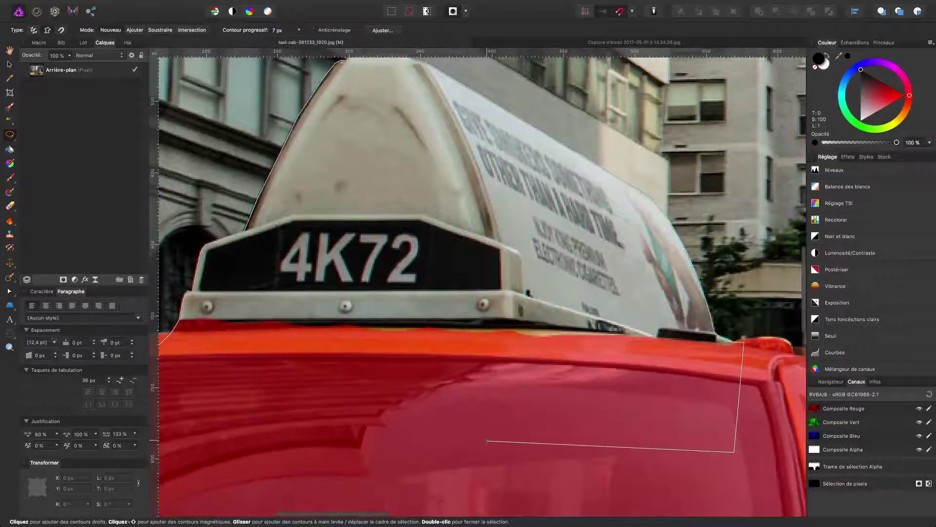
ctrl+scroll(486, 440, down, 5)
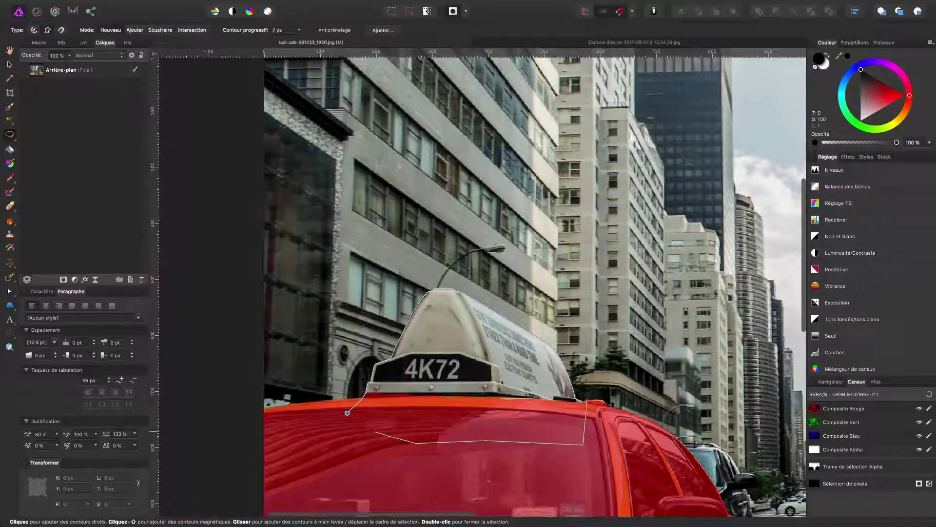
click(415, 443)
click(347, 413)
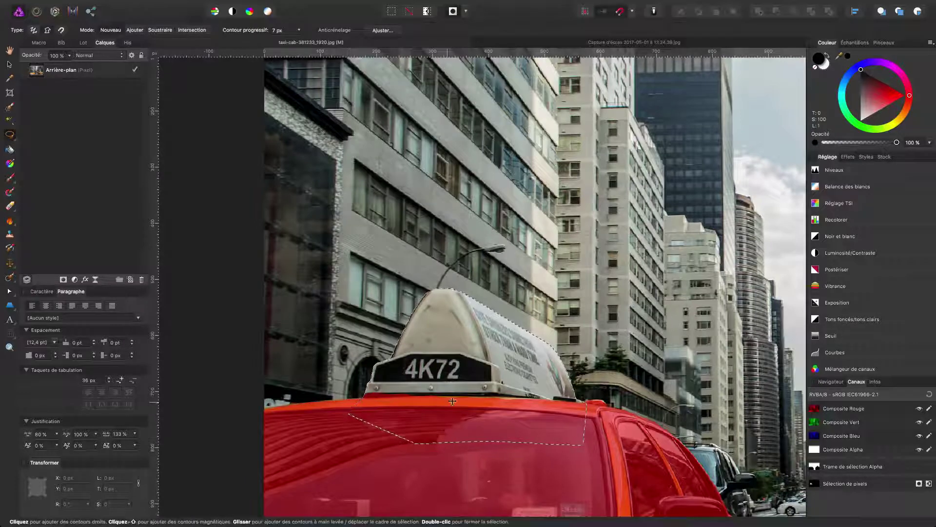
Fill the lasso selection around the 4K72 roof sign with the secondary colour at 100% opacity in the quick mask, and clear the selection.
scroll(510, 370, down, 4)
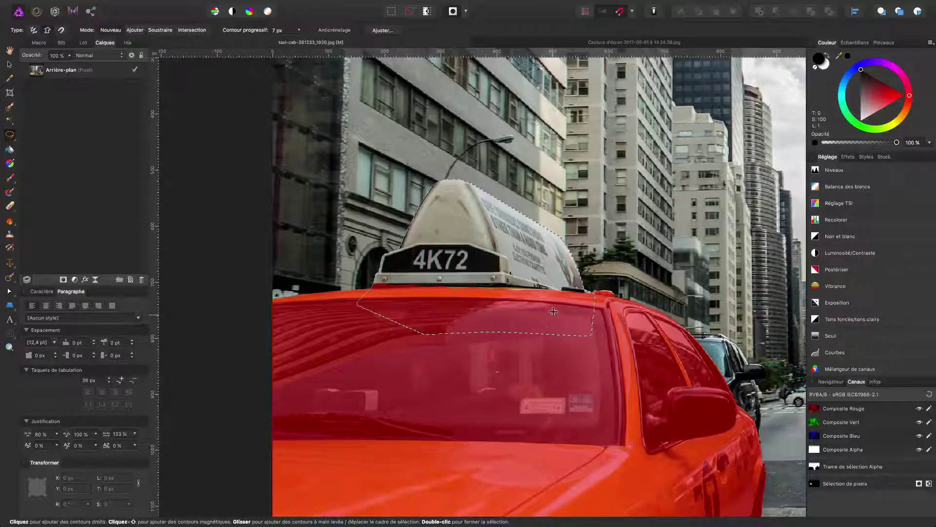
mouse_move(150, 2)
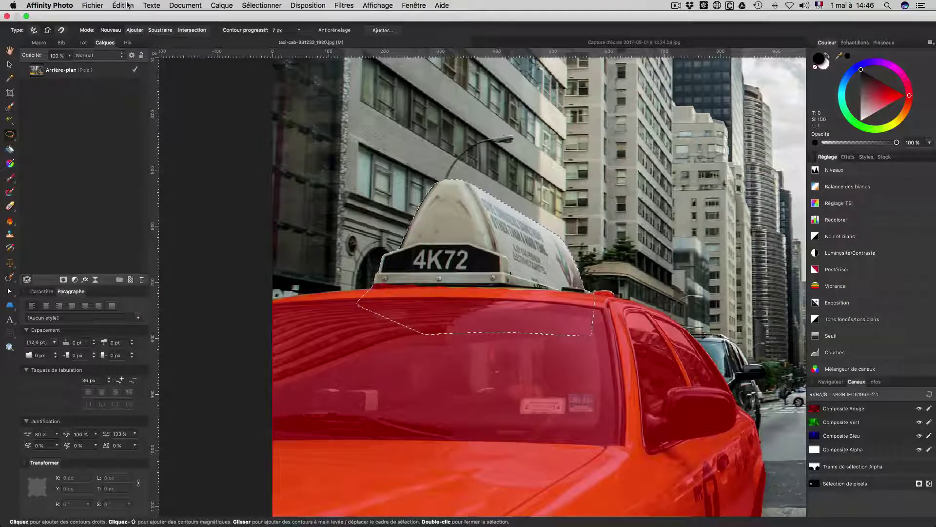
click(128, 6)
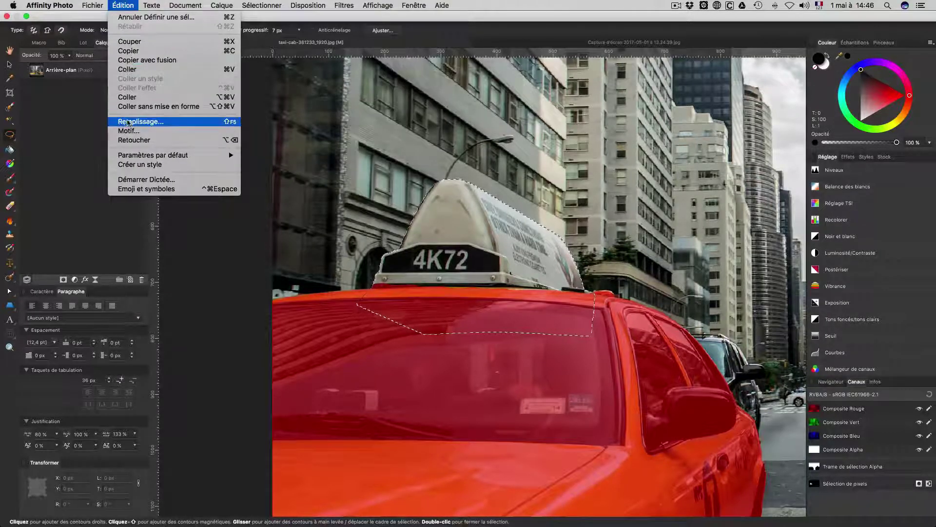
click(153, 124)
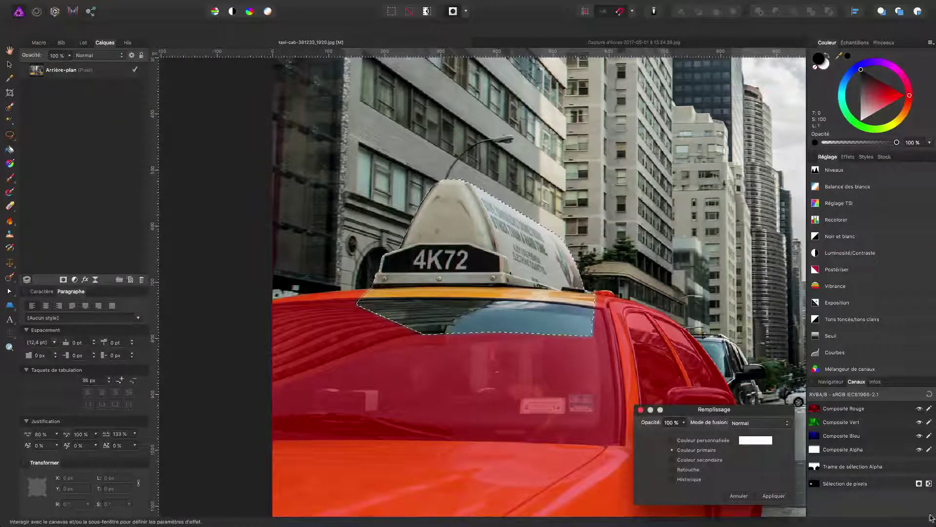
click(680, 461)
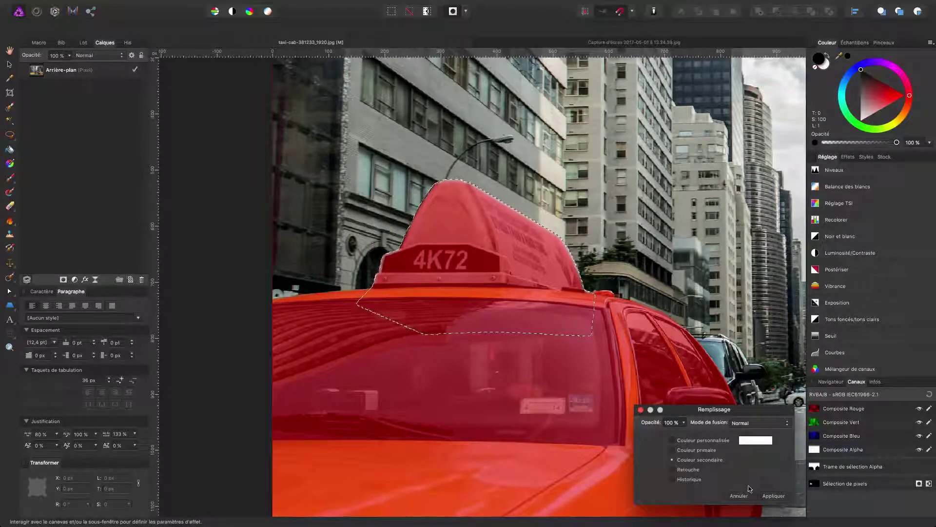
click(774, 496)
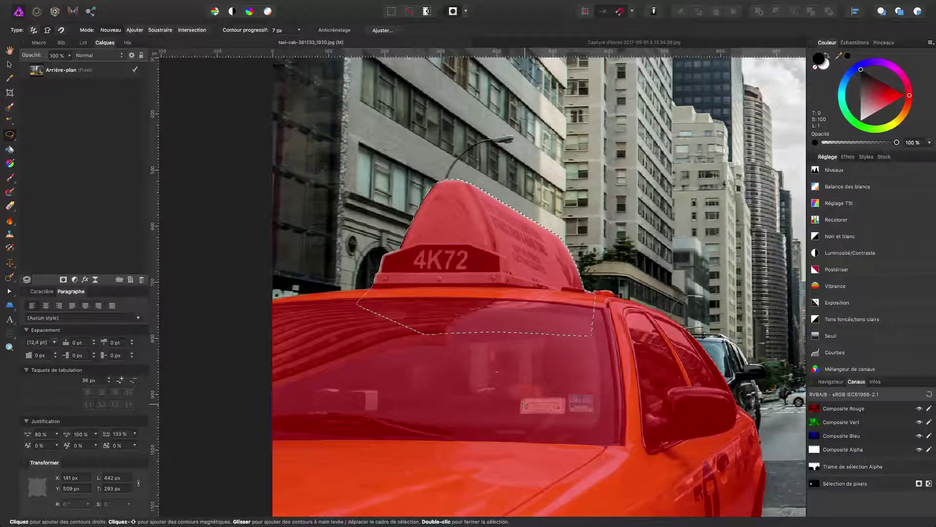
click(412, 14)
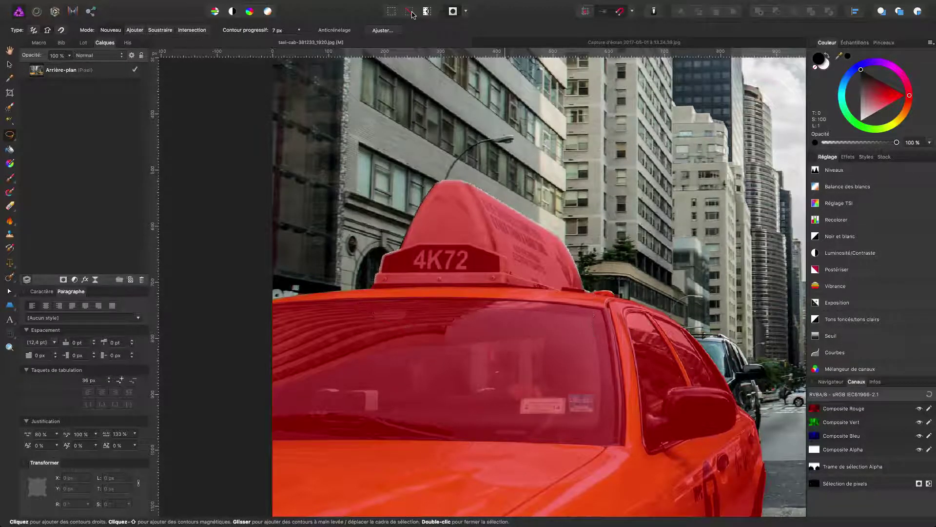
Turn off the quick mask to get a selection of the surroundings and add a Noir et blanc adjustment above the Arrière-plan layer.
scroll(466, 330, down, 6)
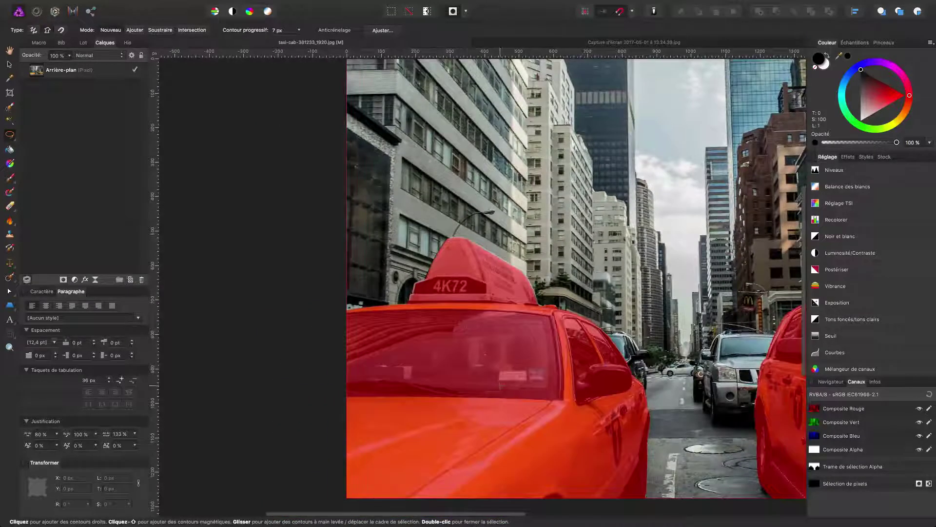
scroll(492, 364, up, 4)
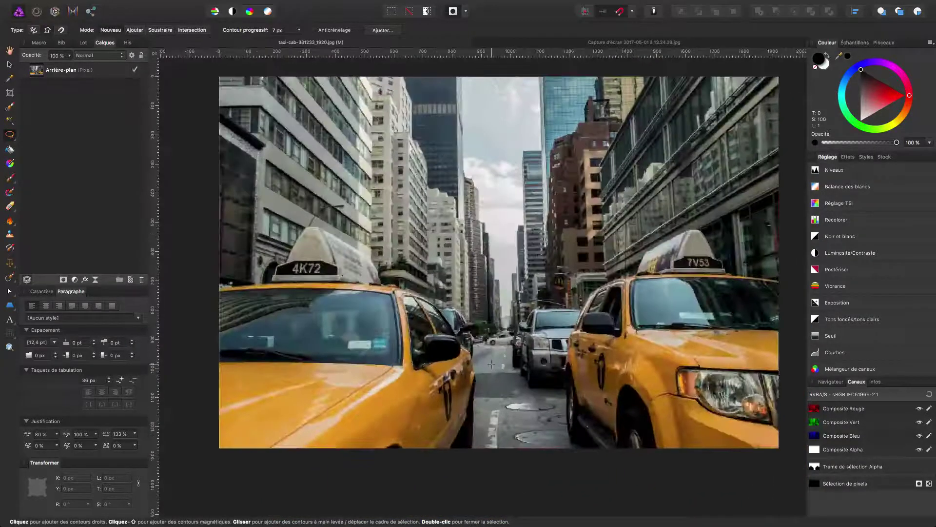
scroll(496, 372, right, 2)
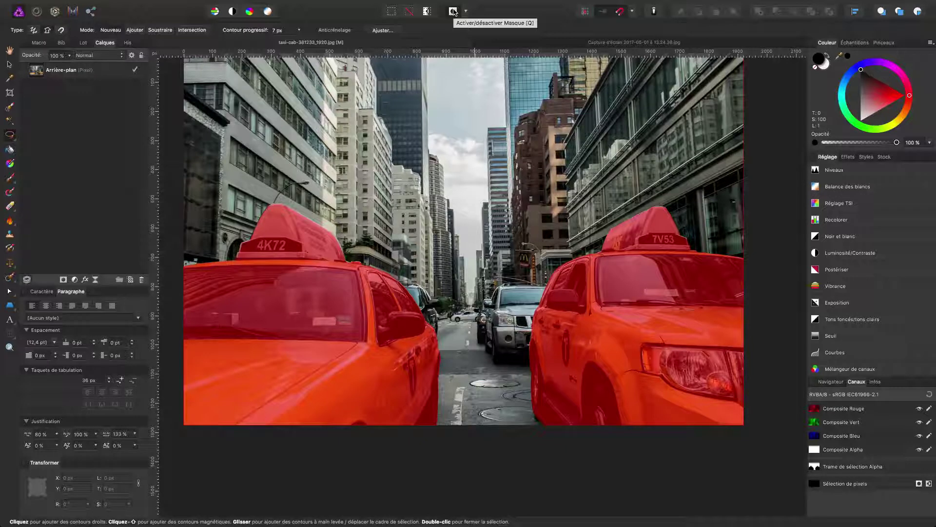
click(454, 11)
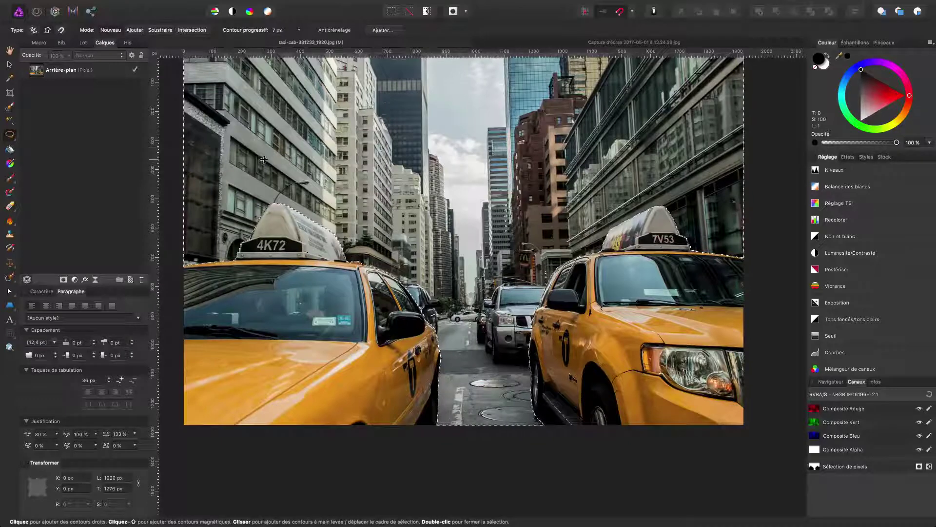
click(38, 73)
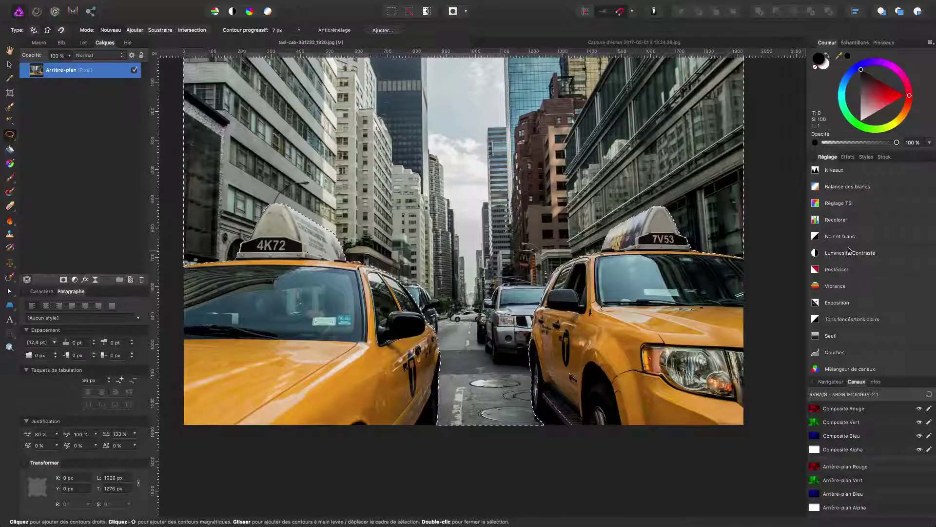
click(815, 238)
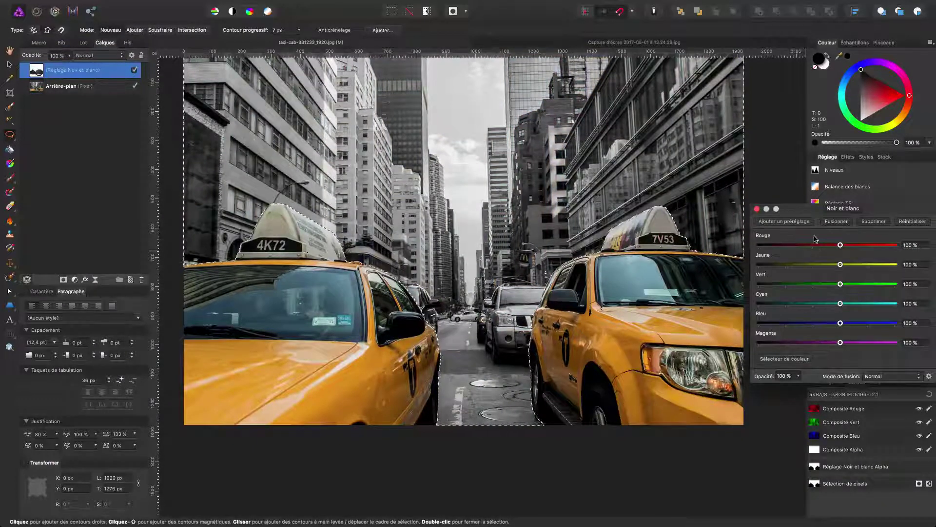
Darken the buildings in the black-and-white adjustment by sampling their tones in the picture, bringing Rouge to 23% and Jaune to -146%.
mouse_move(840, 245)
mouse_down()
mouse_move(866, 249)
mouse_move(843, 251)
mouse_up()
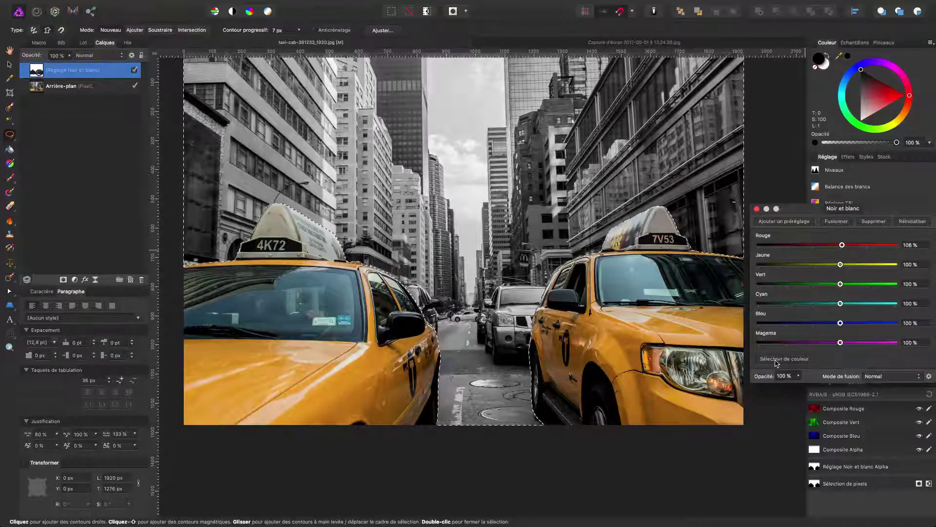
click(795, 359)
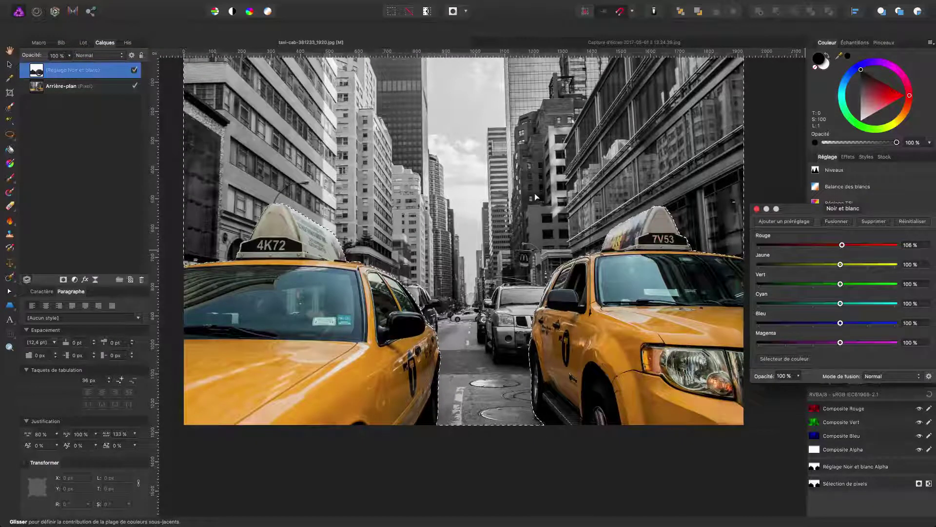
drag(537, 198, 496, 197)
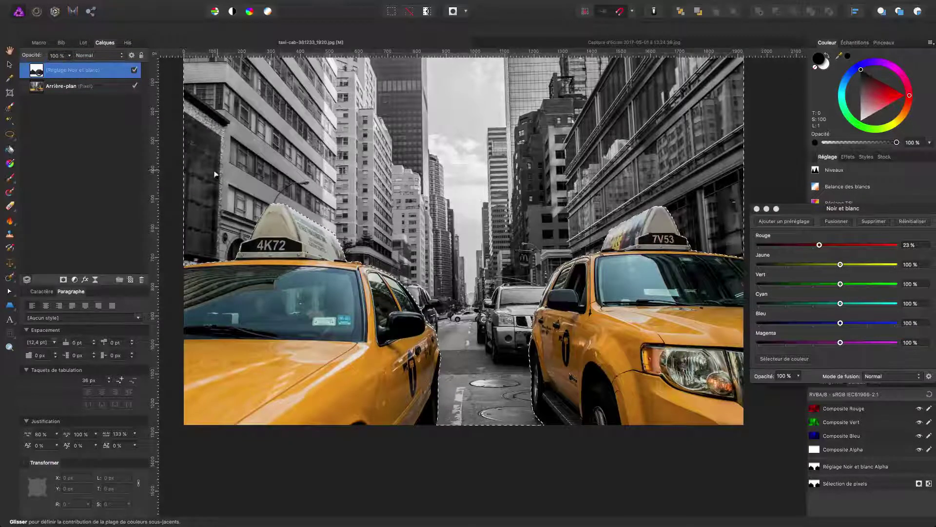
drag(215, 175, 185, 178)
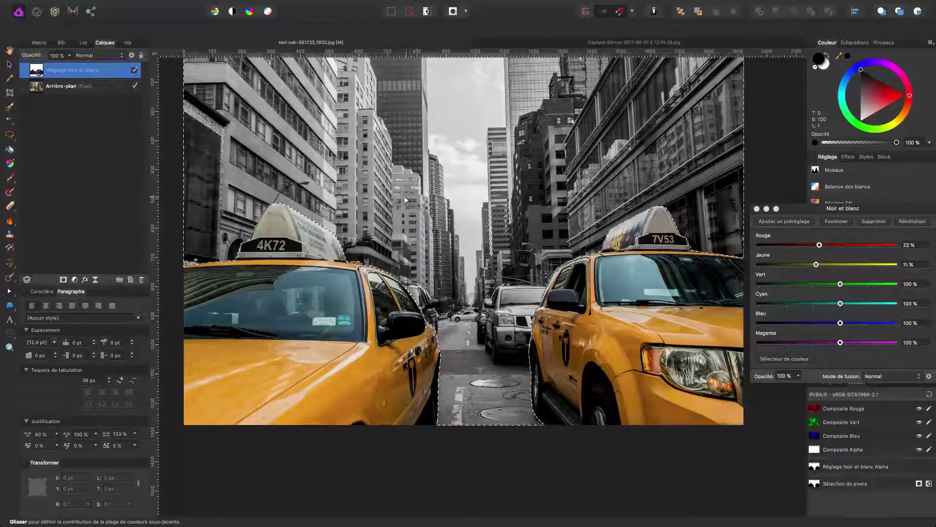
drag(416, 201, 332, 197)
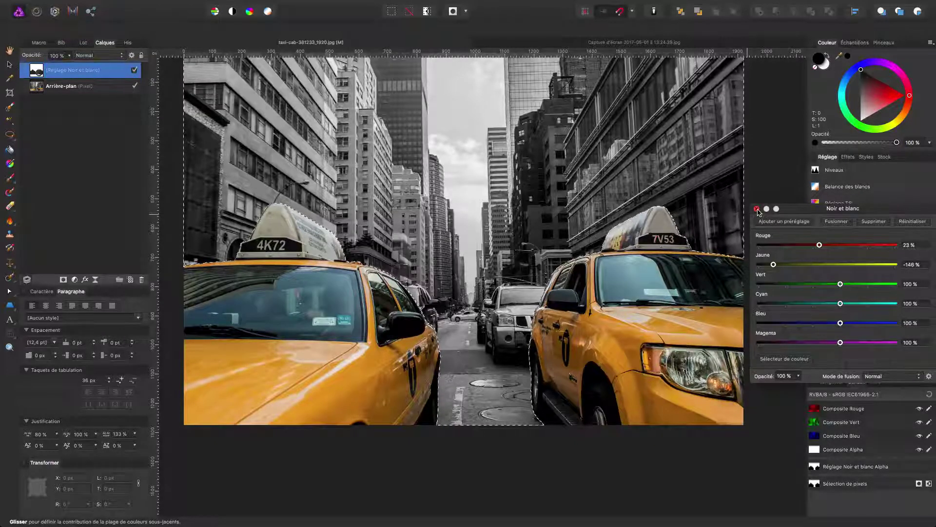
click(756, 209)
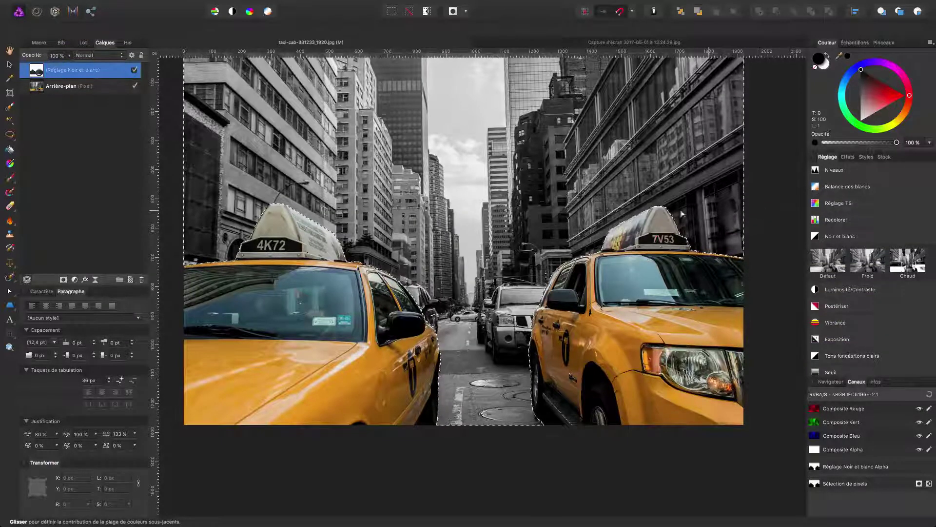
Deselect the black-and-white adjustment layer and clear the pixel selection around the taxis.
scroll(439, 195, up, 3)
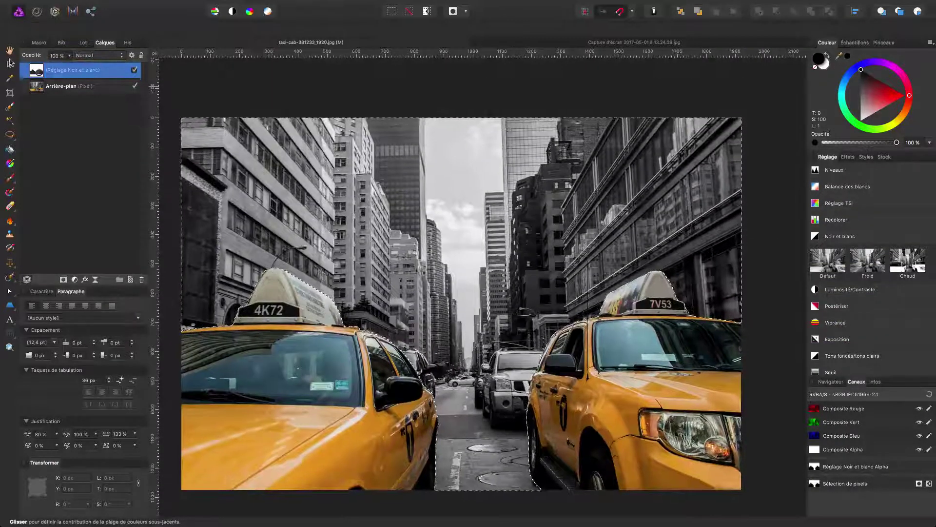
key(v)
click(226, 88)
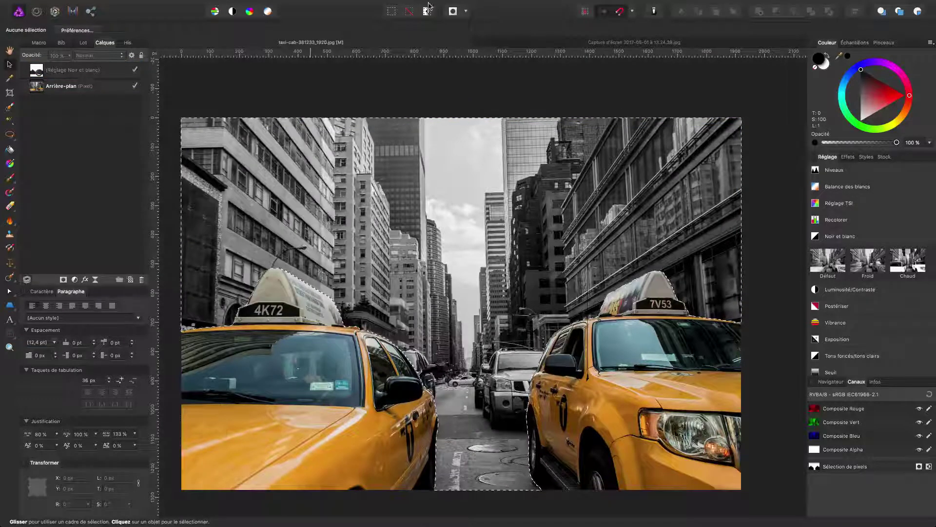
key(super+d)
scroll(412, 81, left, 2)
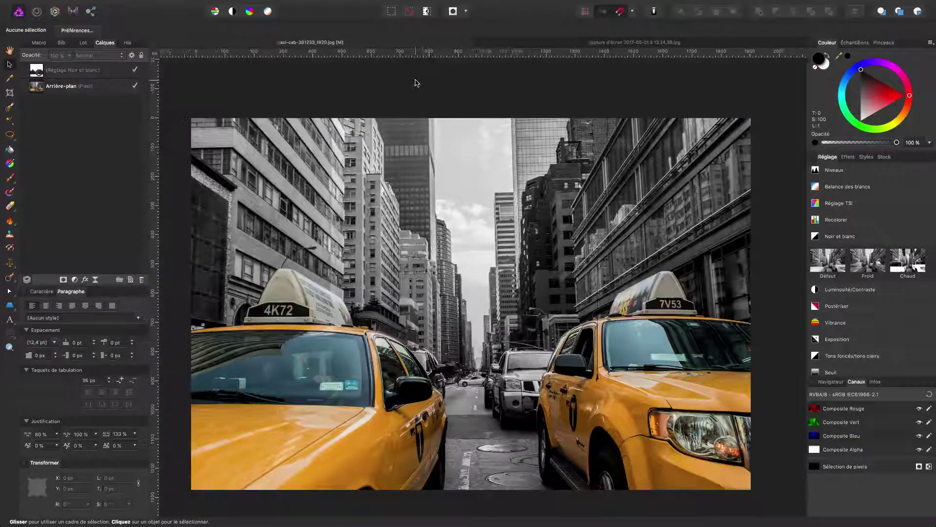
scroll(469, 256, down, 2)
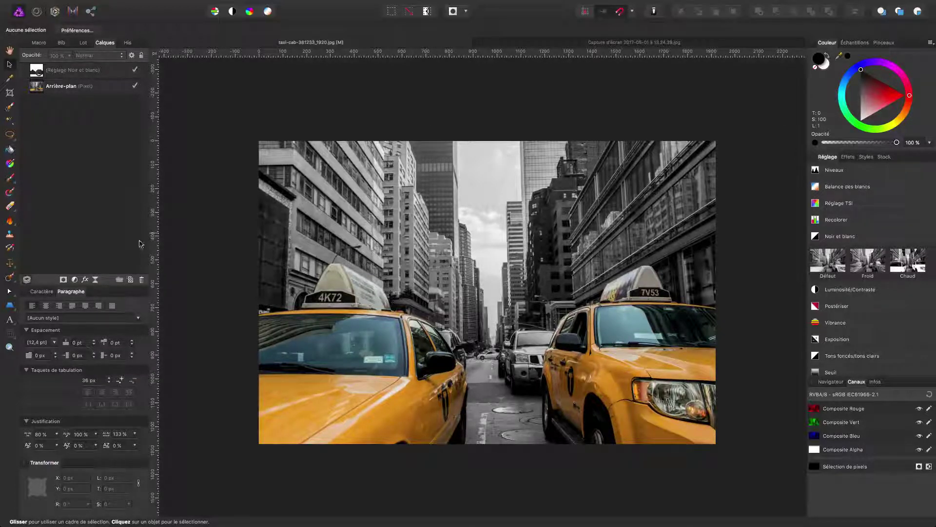
Try a live Gaussian blur with a radius of about 8.1 px without any selection, and delete the filter.
click(98, 281)
click(109, 287)
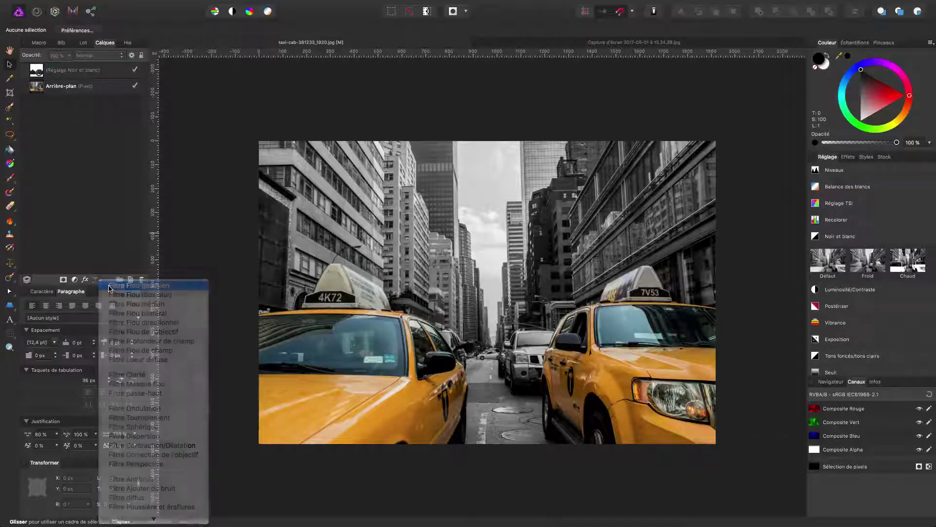
drag(556, 481, 634, 485)
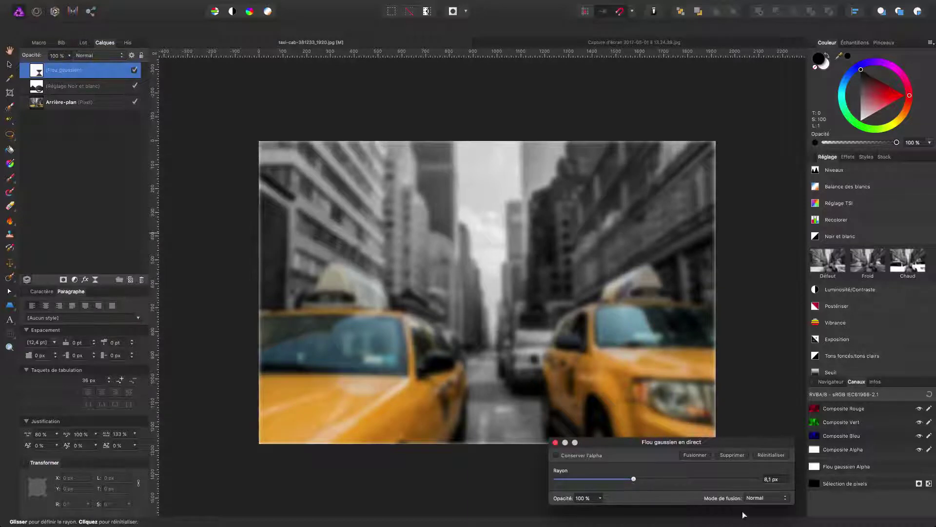
click(731, 455)
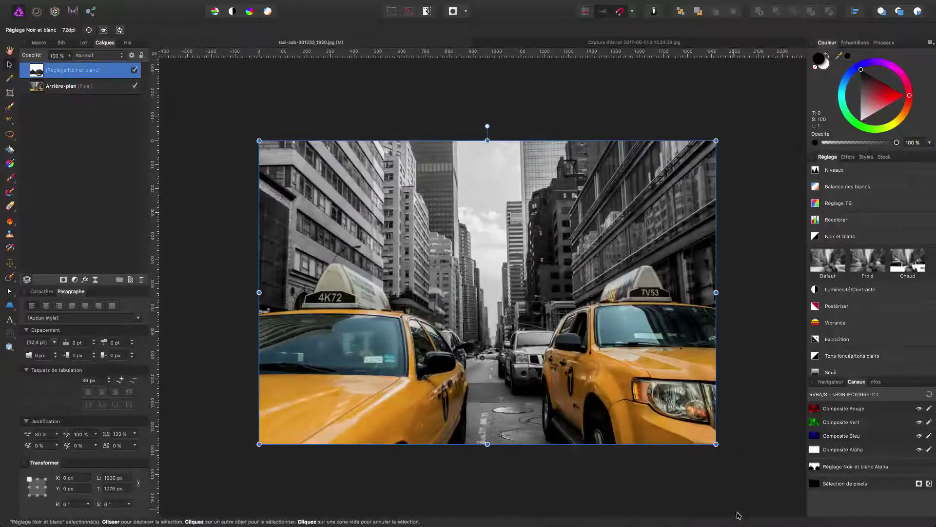
click(208, 161)
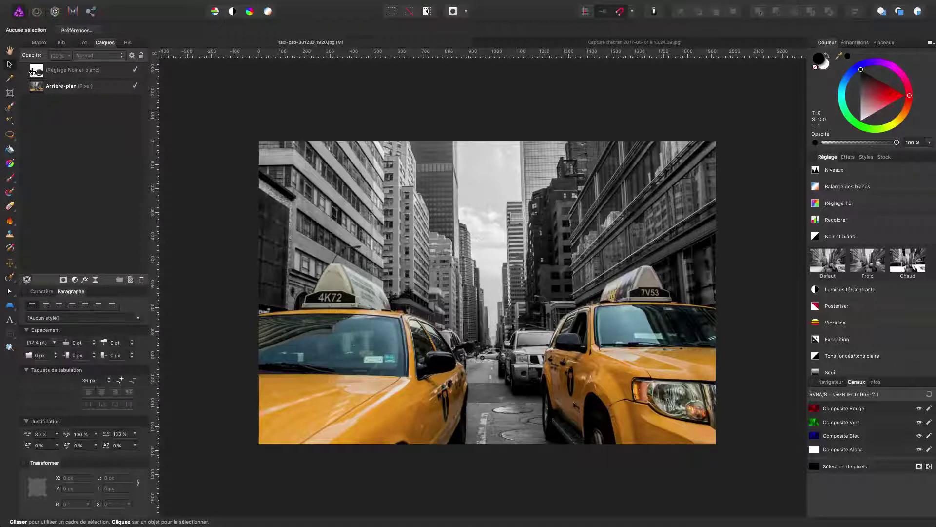
View the black-and-white adjustment's mask on its own, and return to the normal view of the photo.
alt+click(33, 71)
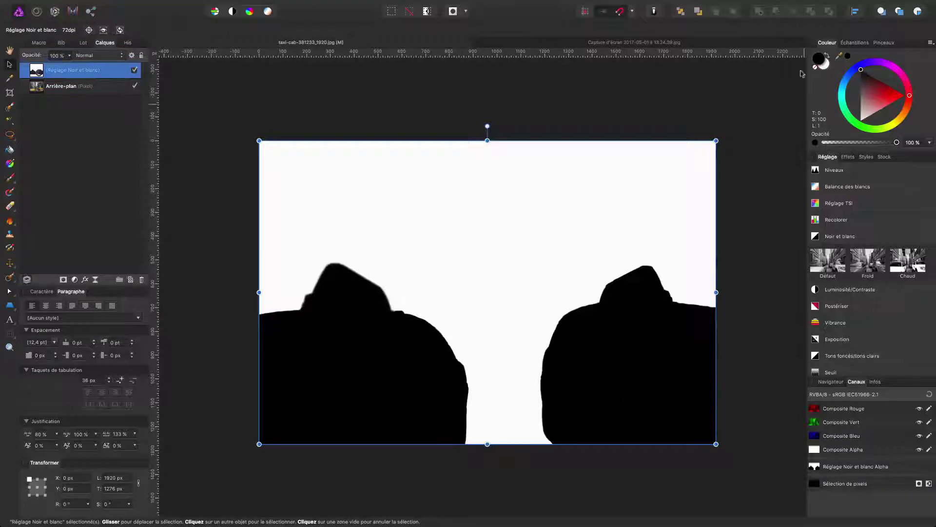
click(35, 90)
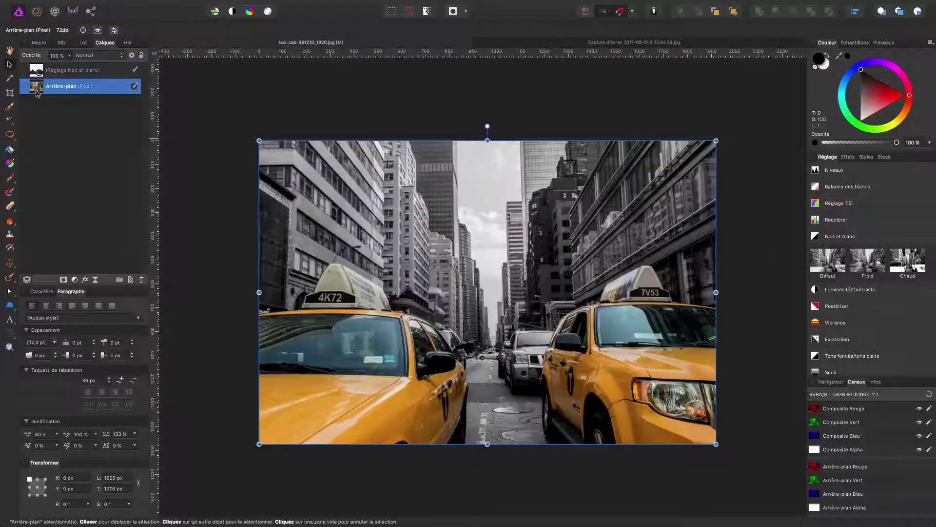
click(187, 166)
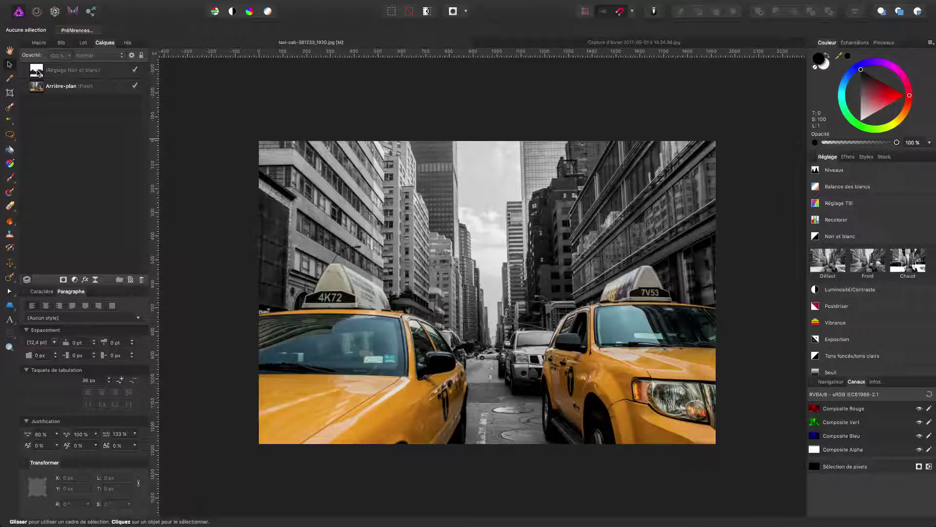
Load the black-and-white layer's mask as a selection and add a live motion blur to Arrière-plan with 17 px radius and 45° rotation.
super+click(39, 73)
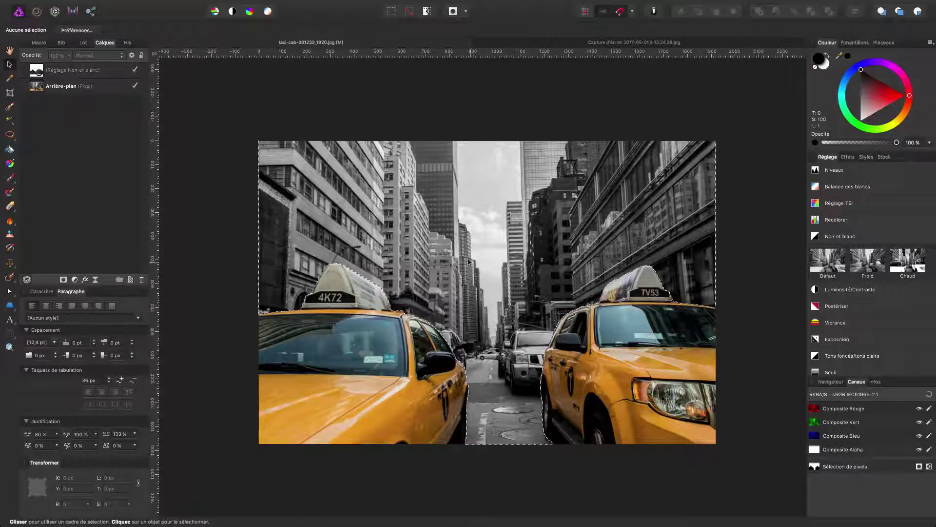
click(35, 90)
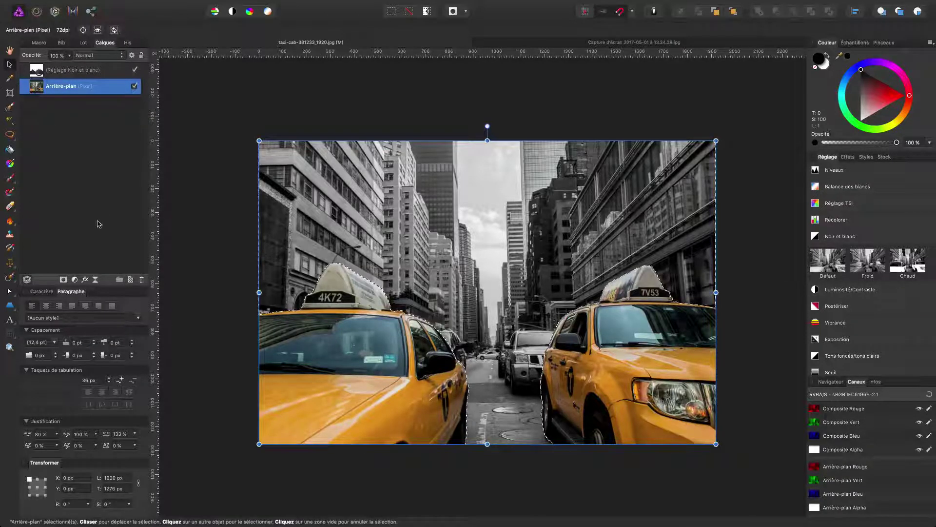
click(95, 280)
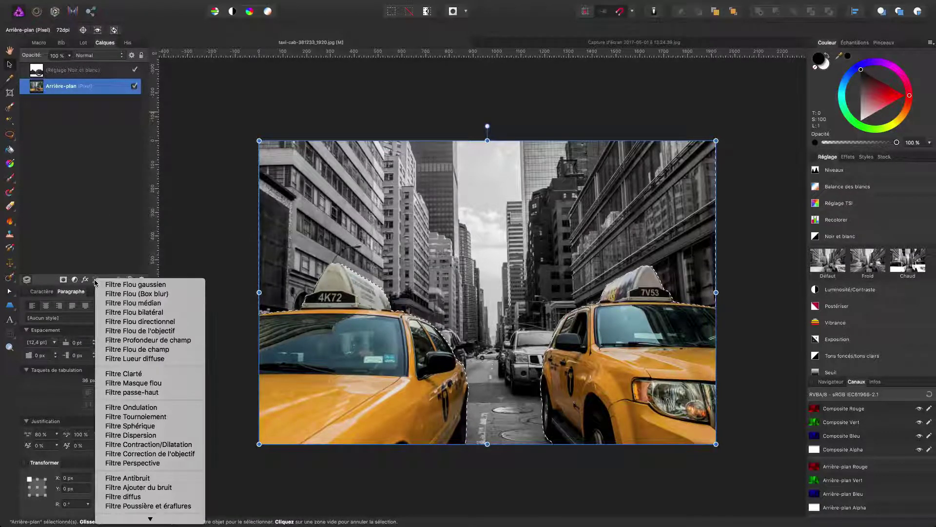
click(136, 322)
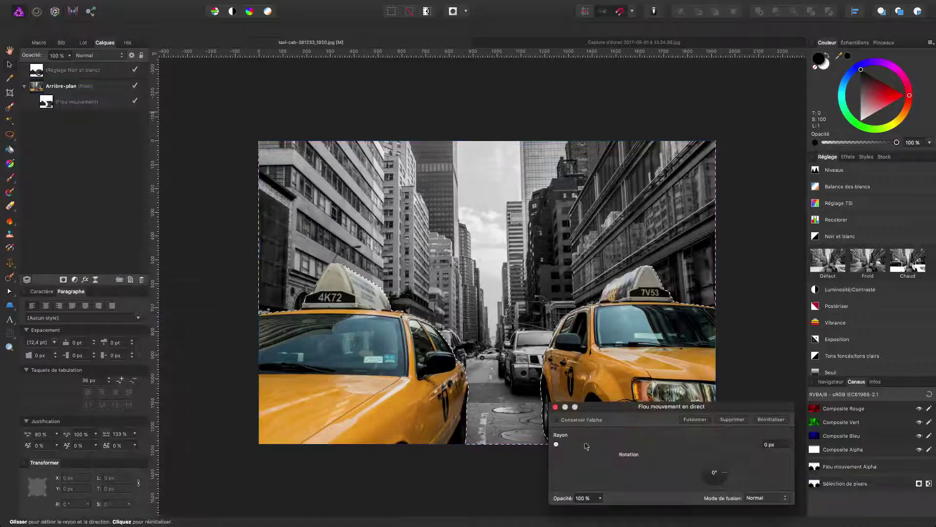
drag(560, 447, 662, 447)
drag(724, 473, 724, 468)
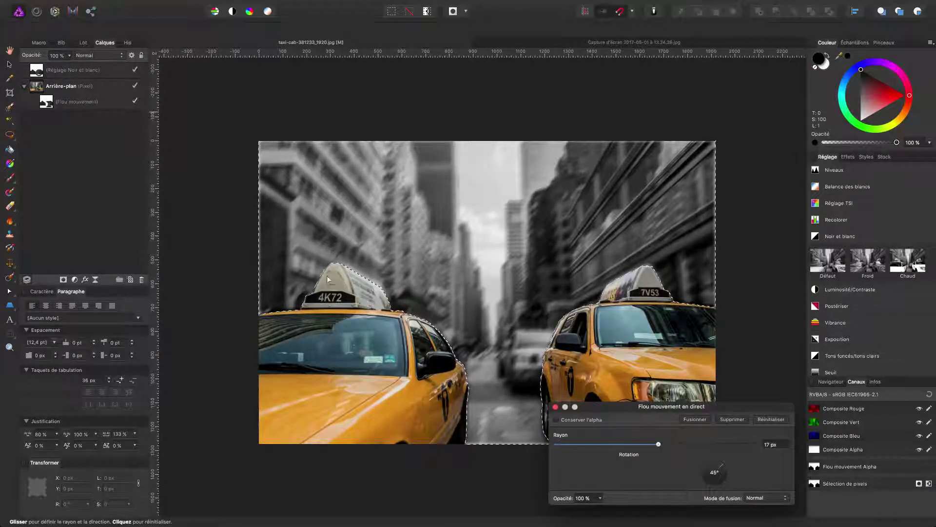
Enable Conserver l'alpha for the live motion blur, close its settings, and clear the layer and pixel selections.
click(557, 419)
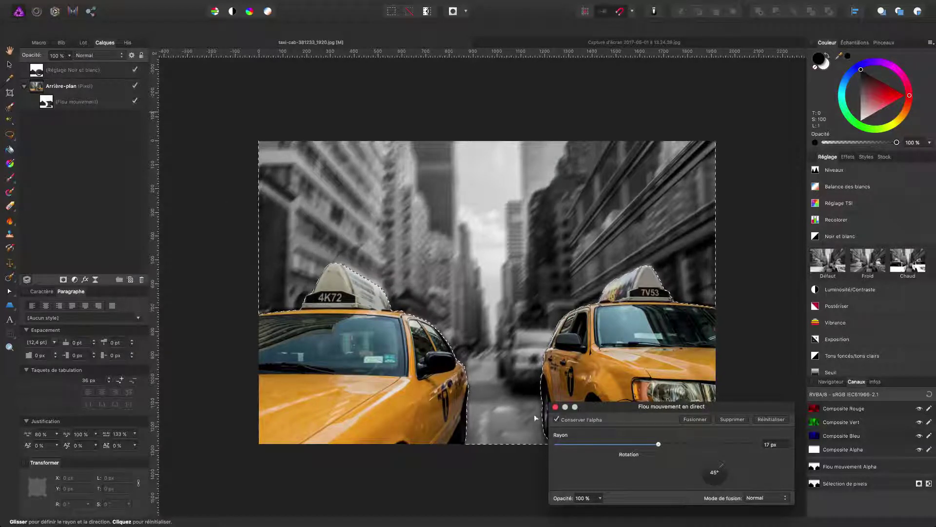
key(v)
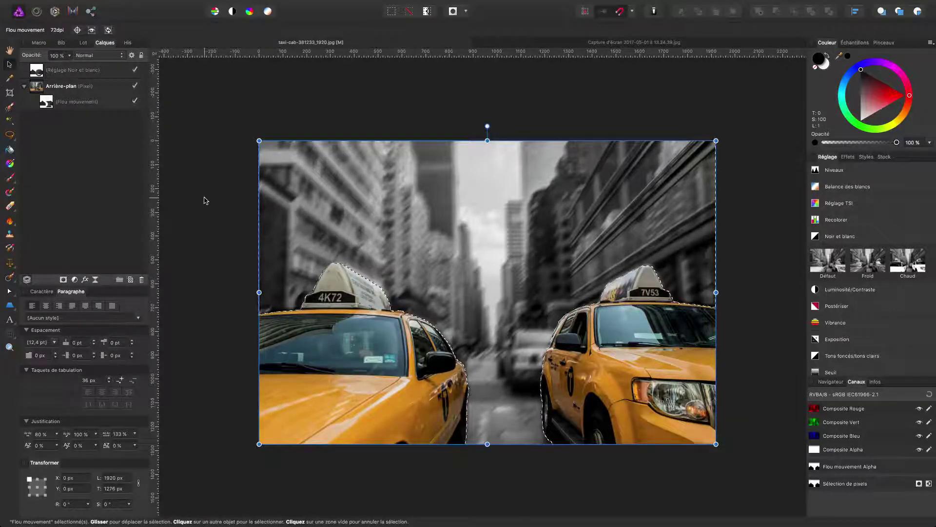
click(207, 201)
key(super+d)
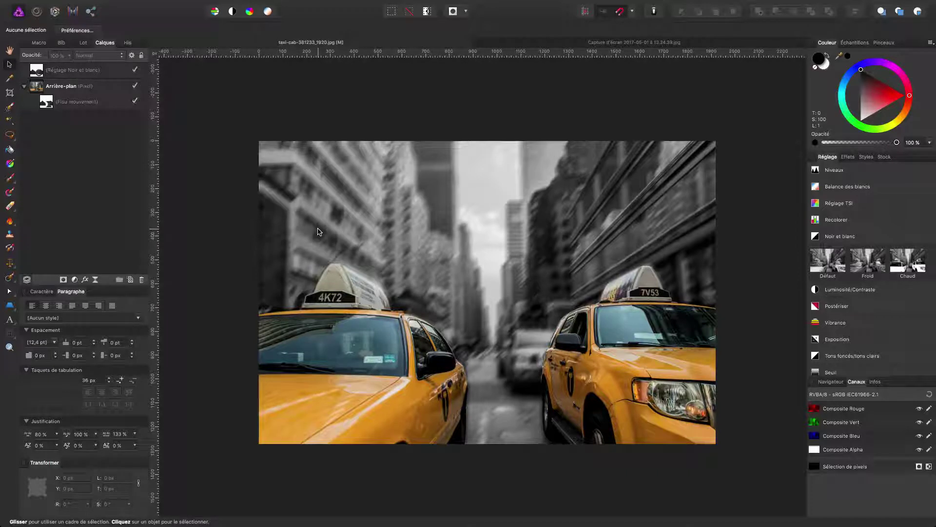
Try a live lighting filter on the black-and-white adjustment within its mask selection, aiming the light from above the photo down the street.
click(34, 75)
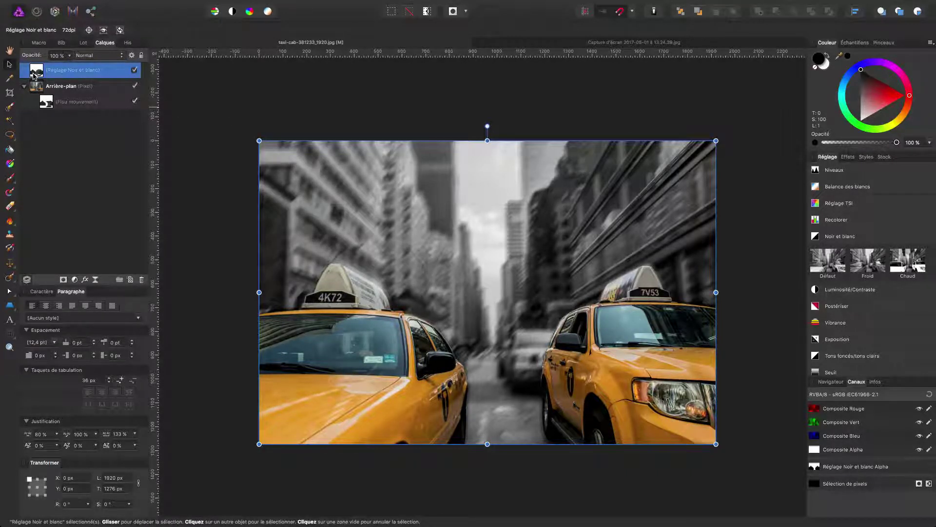
super+click(35, 75)
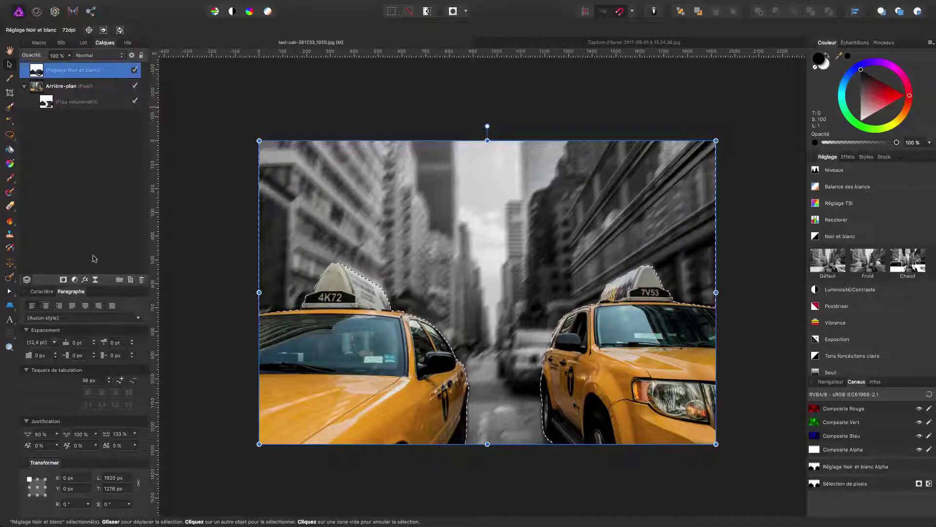
click(95, 279)
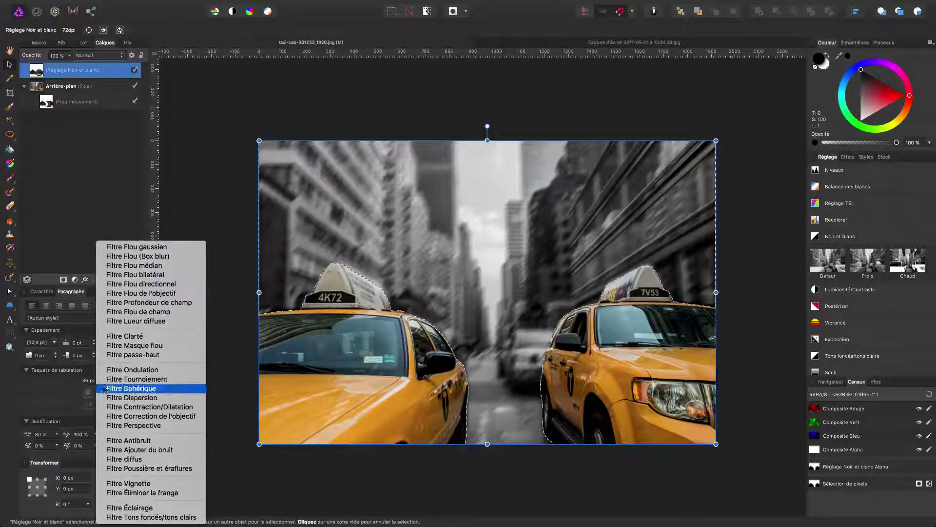
click(109, 507)
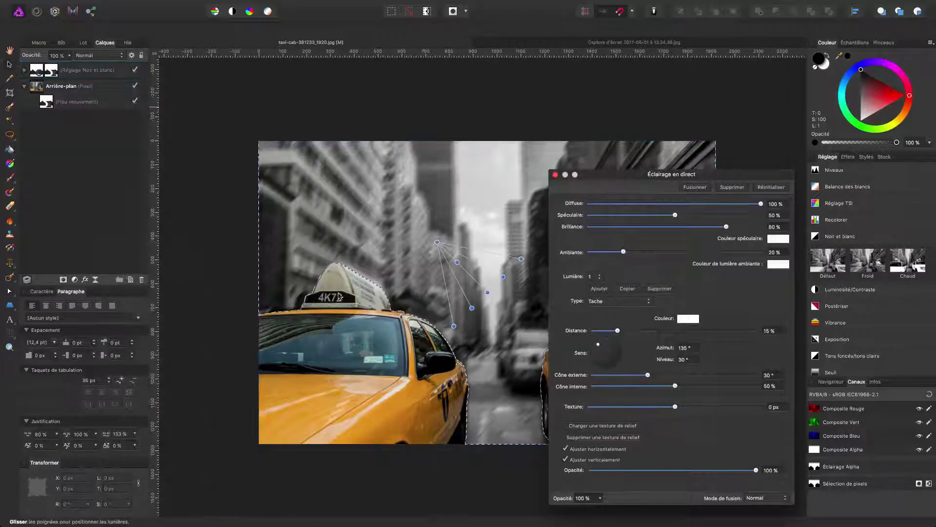
drag(437, 242, 490, 99)
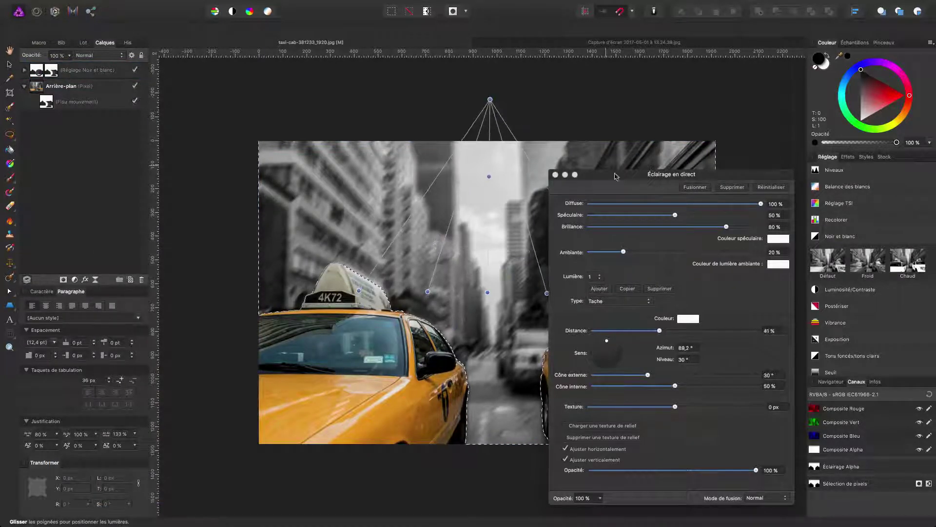
drag(615, 177, 760, 138)
mouse_move(487, 297)
mouse_down()
mouse_move(499, 334)
mouse_move(494, 311)
mouse_up()
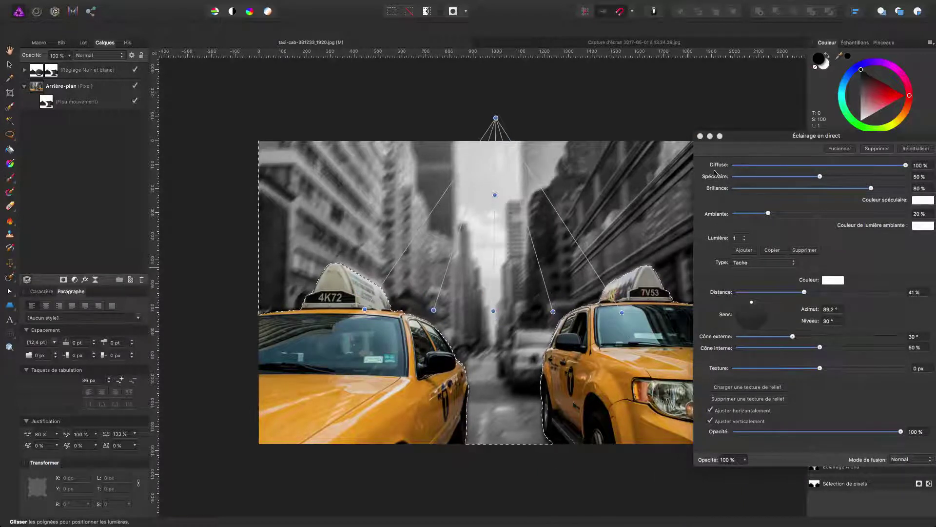
click(700, 136)
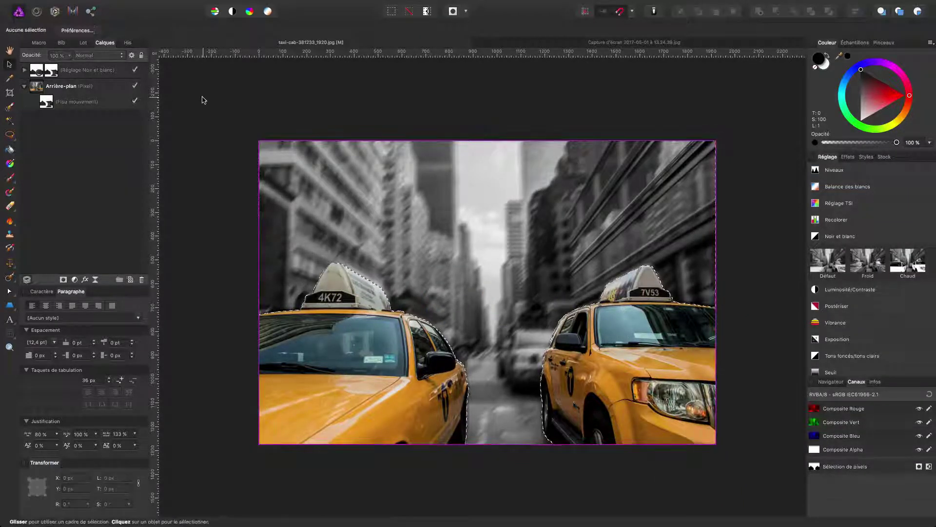
Clear the pixel selection and delete the Éclairage filter nested under the black-and-white adjustment.
key(super+d)
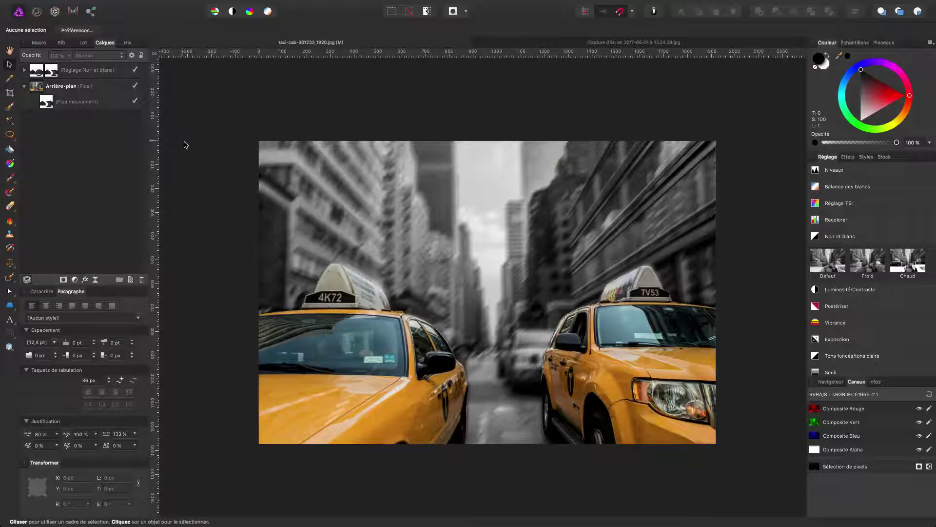
click(24, 71)
click(46, 86)
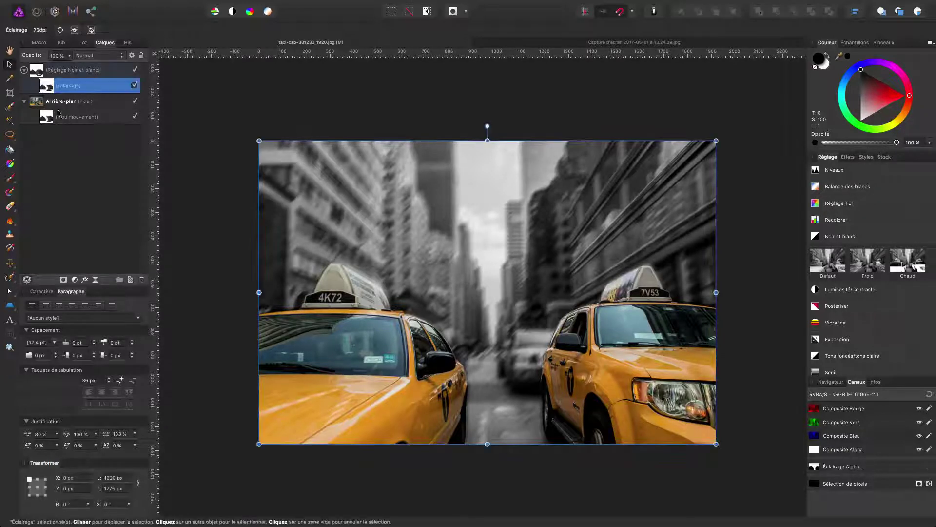
click(141, 281)
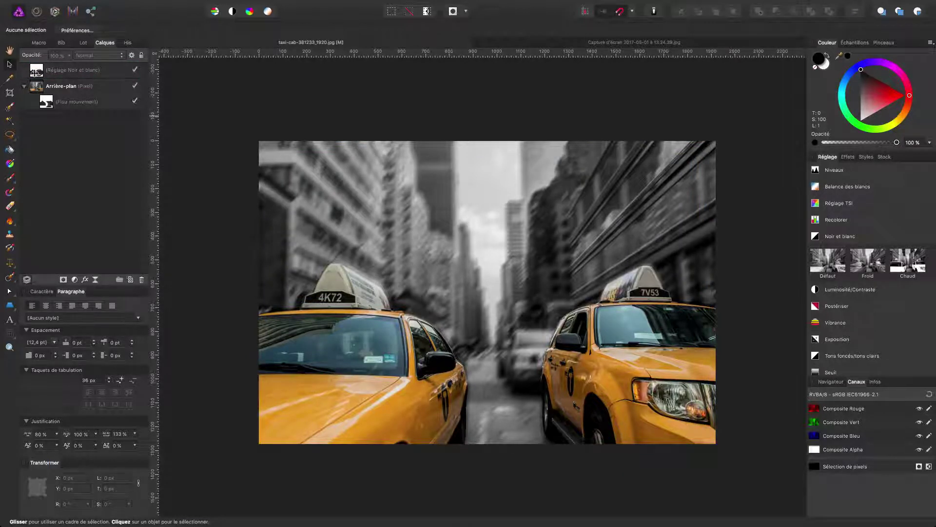
Load the black-and-white layer's mask as a selection and add a live Éclairage filter to Arrière-plan.
super+click(35, 73)
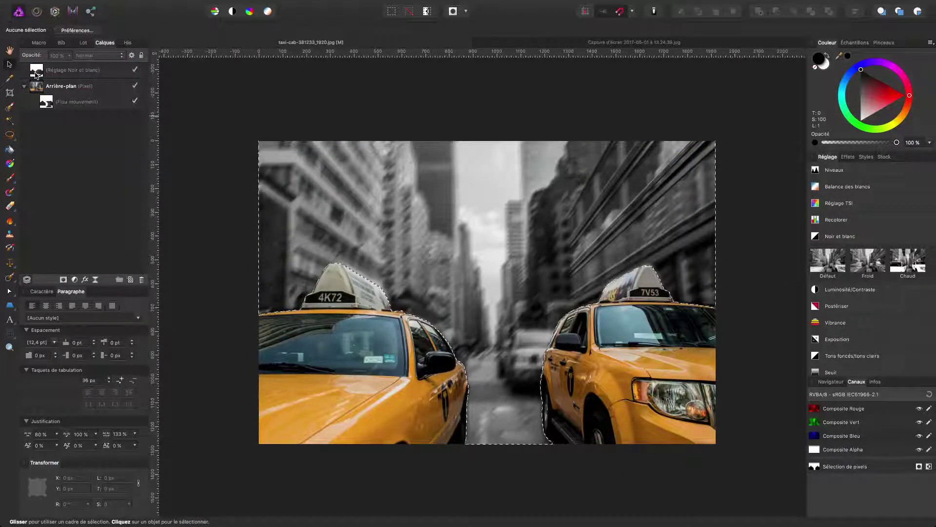
click(39, 89)
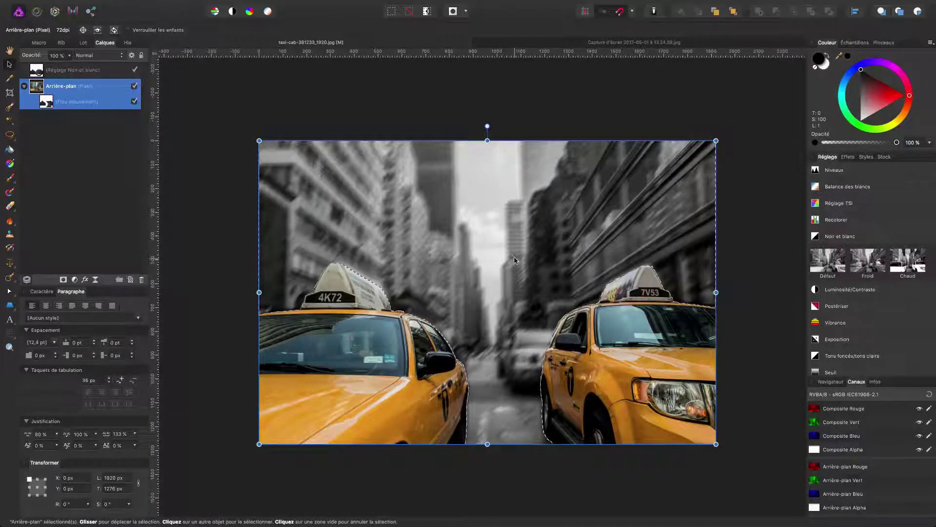
click(96, 281)
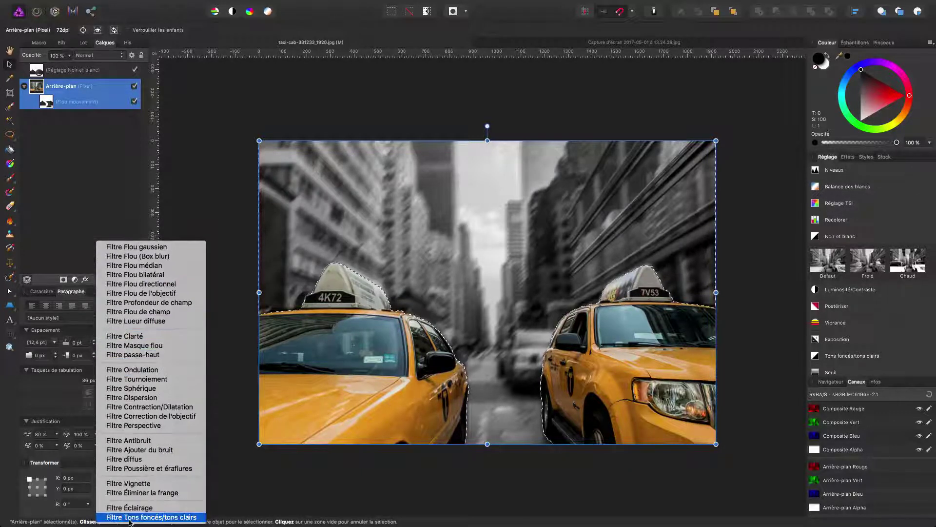
click(129, 508)
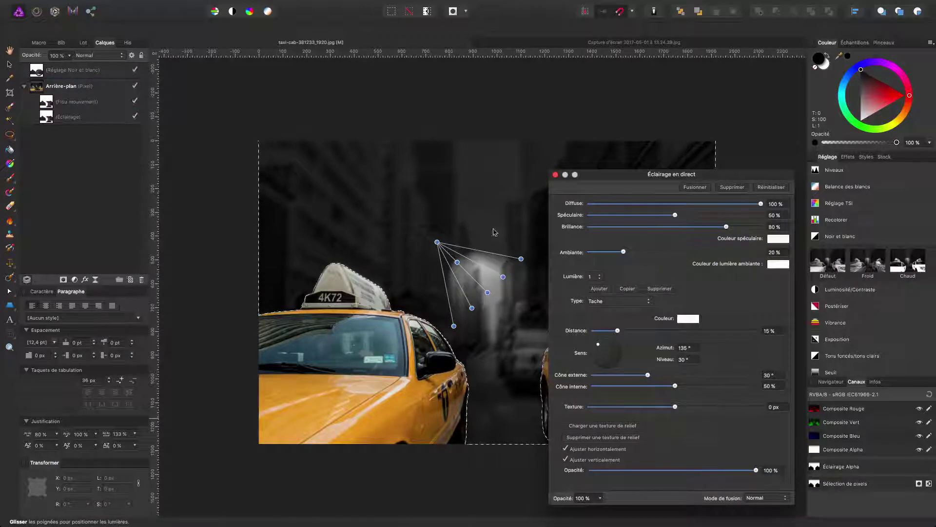
Place the light source above the photo aiming down between the taxis, widen its outer cone to about the photo's width, and clear the selection.
drag(437, 242, 490, 48)
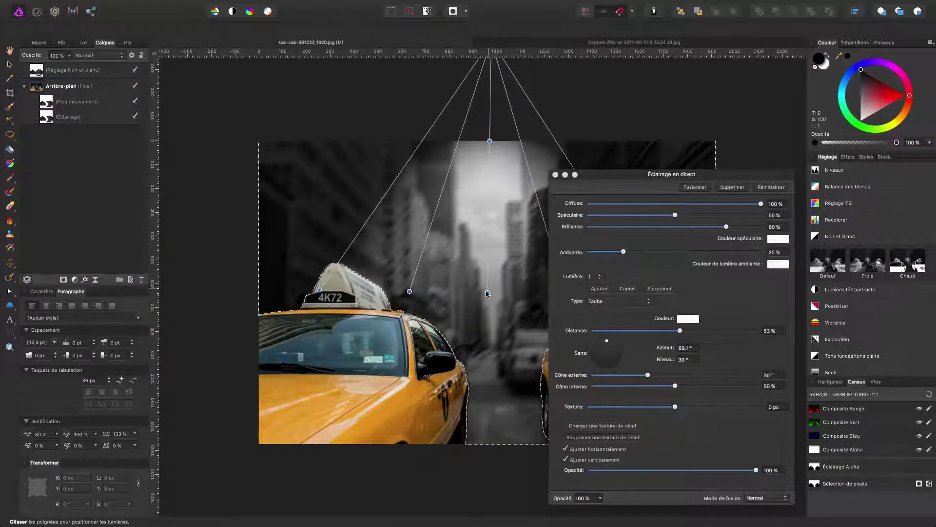
drag(488, 292, 504, 313)
drag(634, 174, 803, 174)
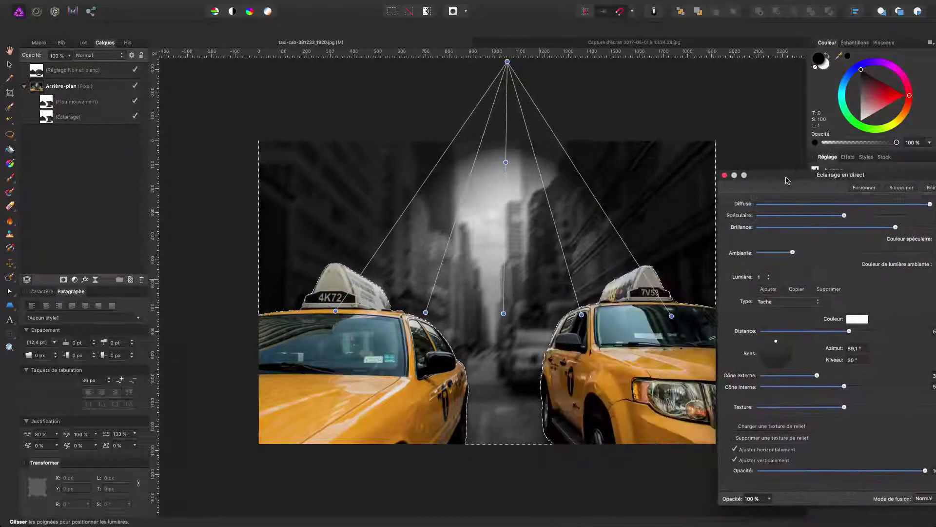
mouse_move(503, 313)
mouse_down()
mouse_move(503, 388)
mouse_move(505, 286)
mouse_move(503, 316)
mouse_up()
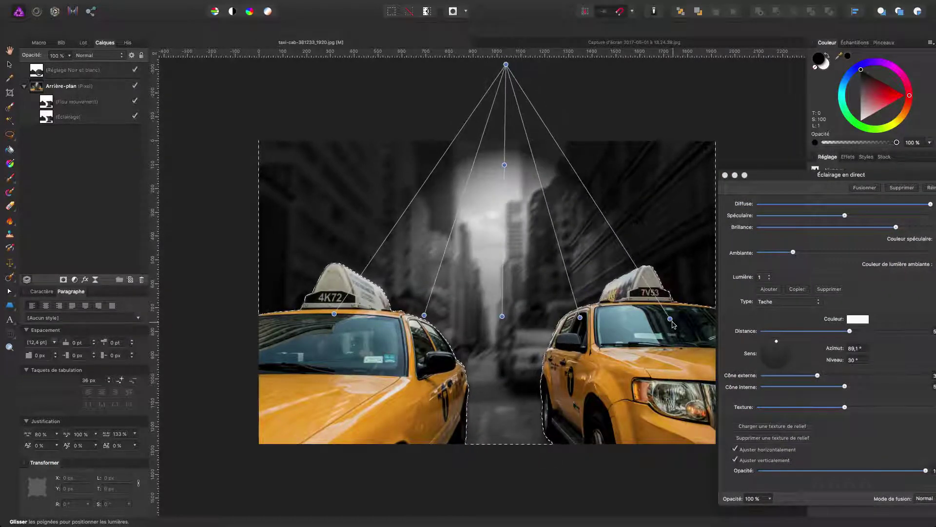
drag(700, 320, 747, 302)
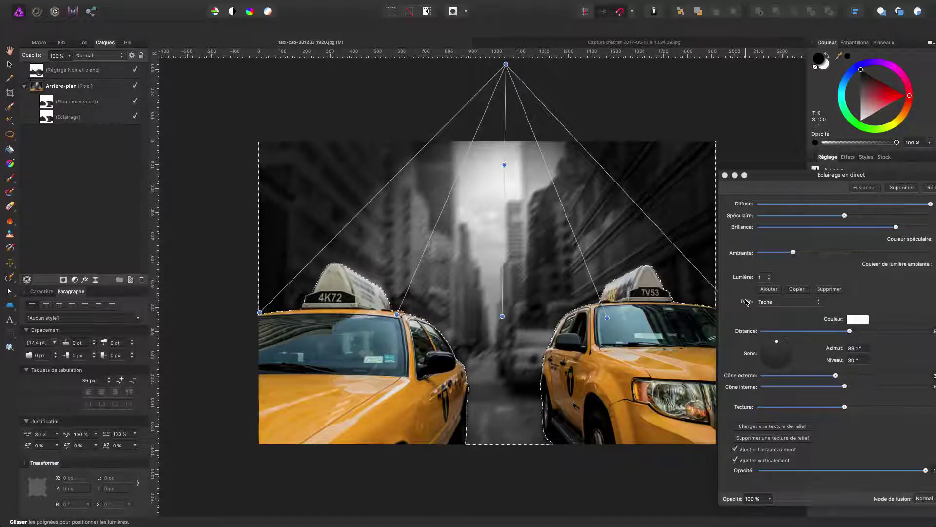
click(725, 175)
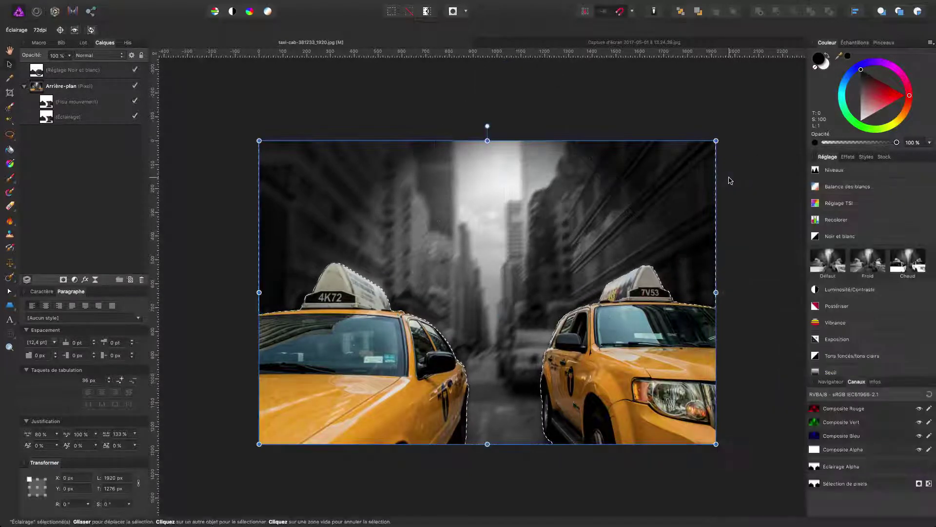
click(198, 244)
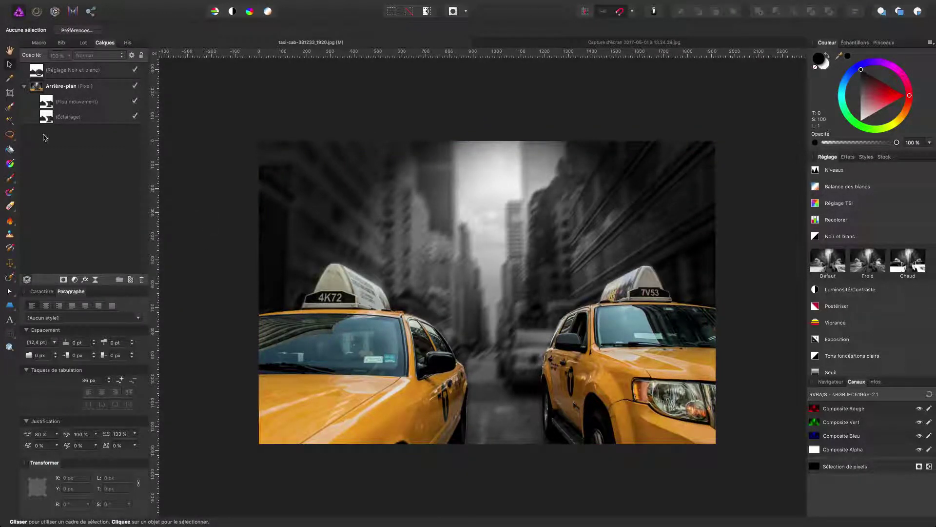
Set the Éclairage filter layer's blend mode to Lumière crue and deselect the layer.
click(49, 120)
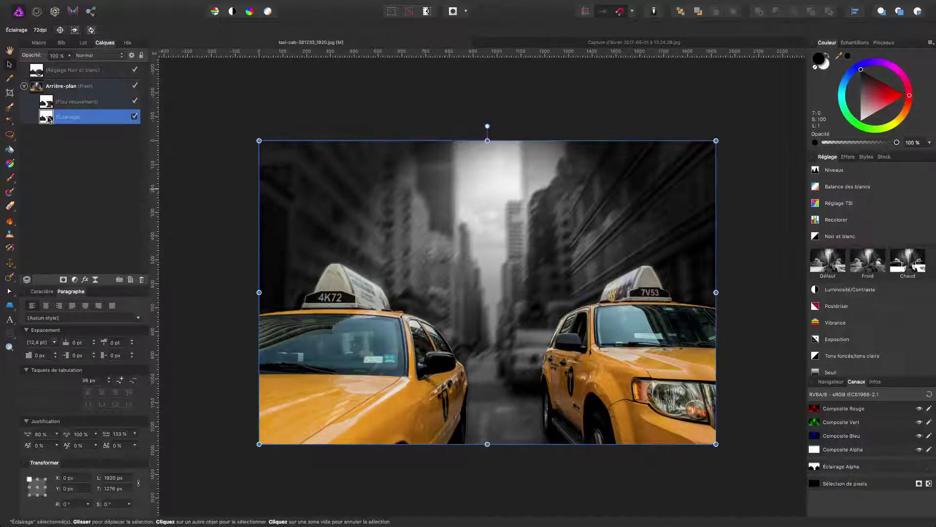
click(100, 55)
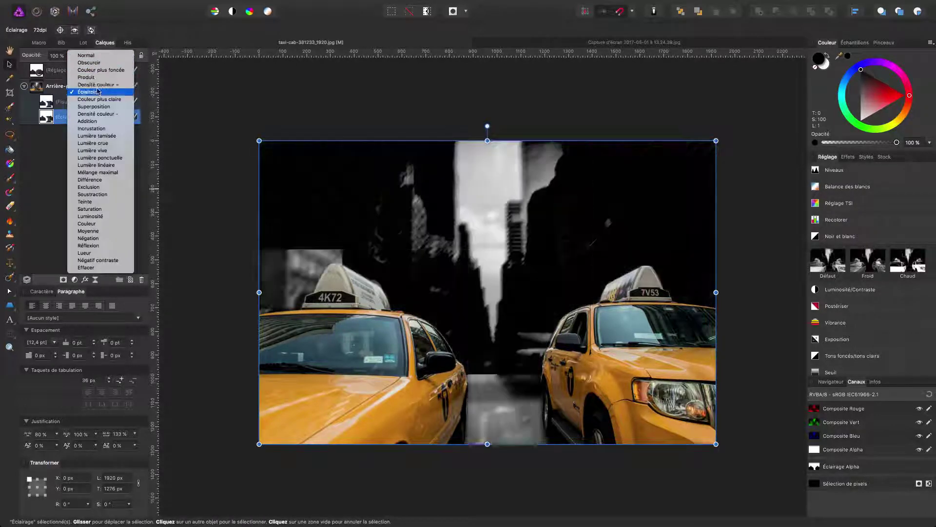
click(104, 55)
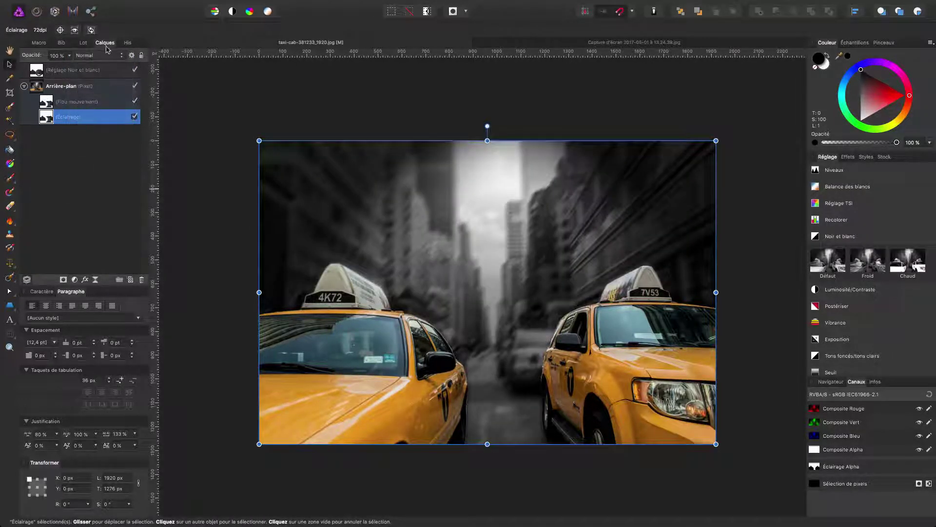
click(97, 56)
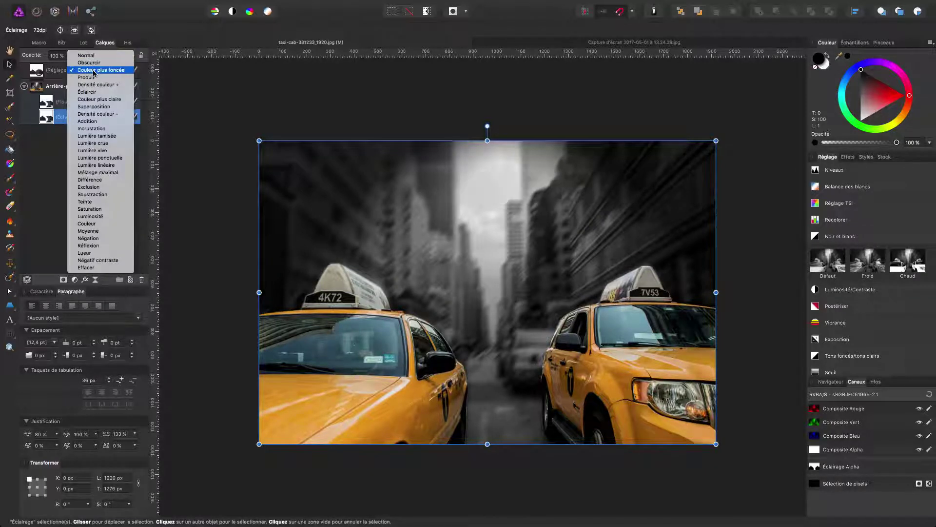
click(99, 145)
click(197, 184)
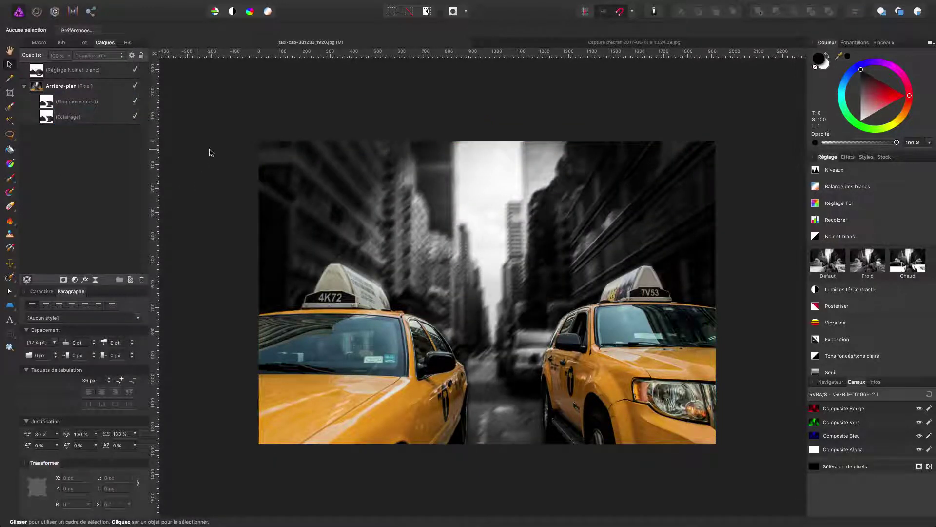